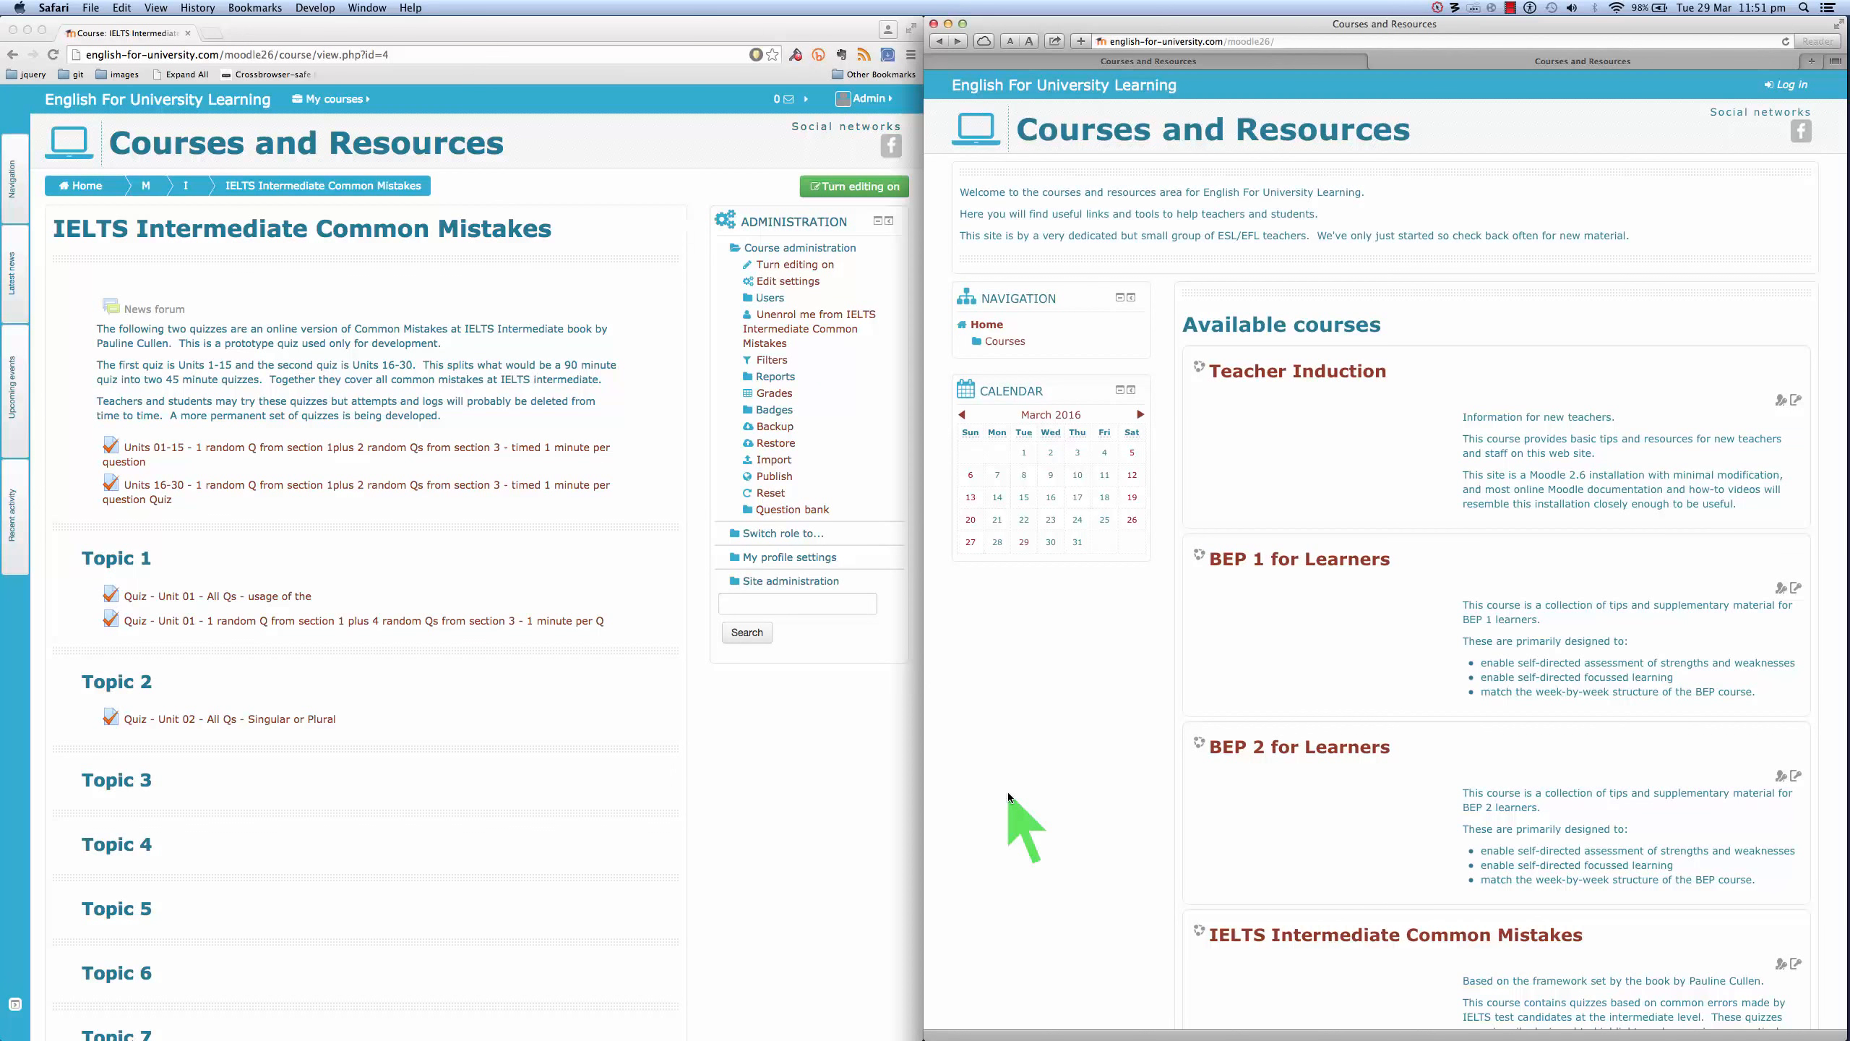
- From the logged-out window, open the IELTS Intermediate Common Mistakes course and reach the new-account signup form
click(731, 766)
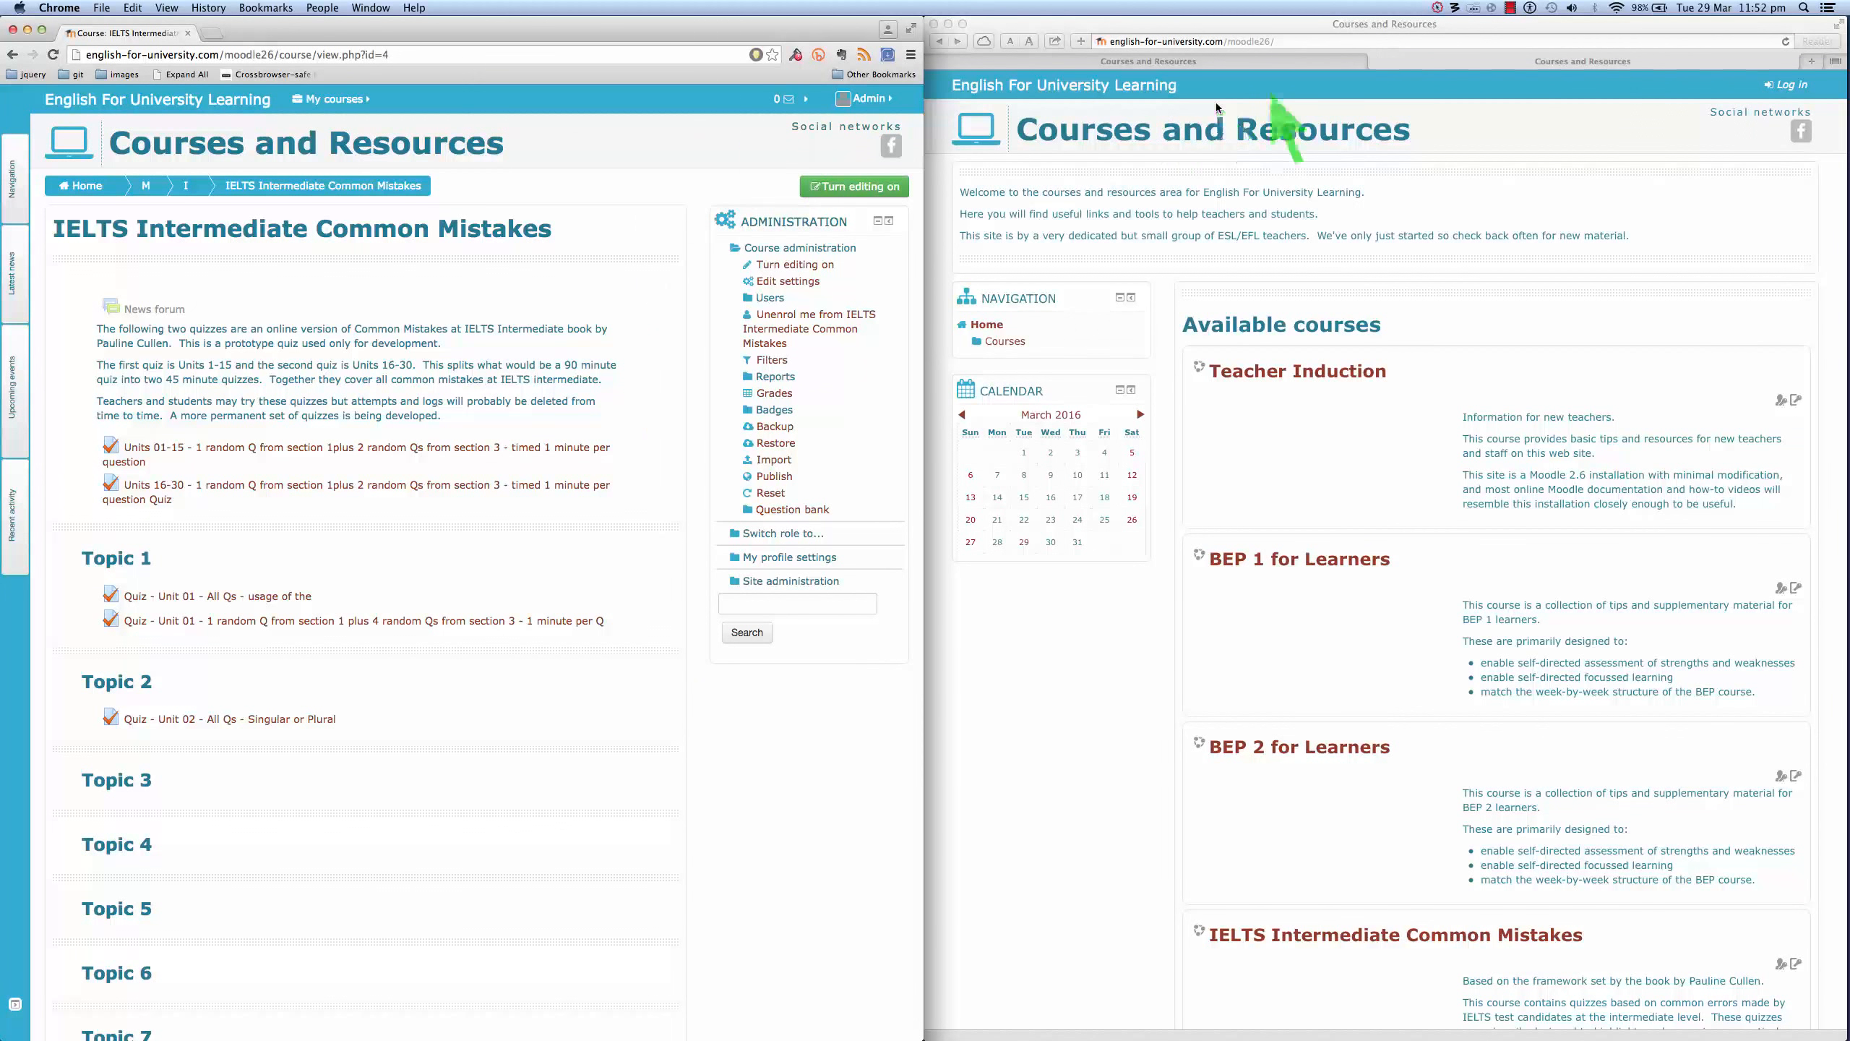
click(1437, 87)
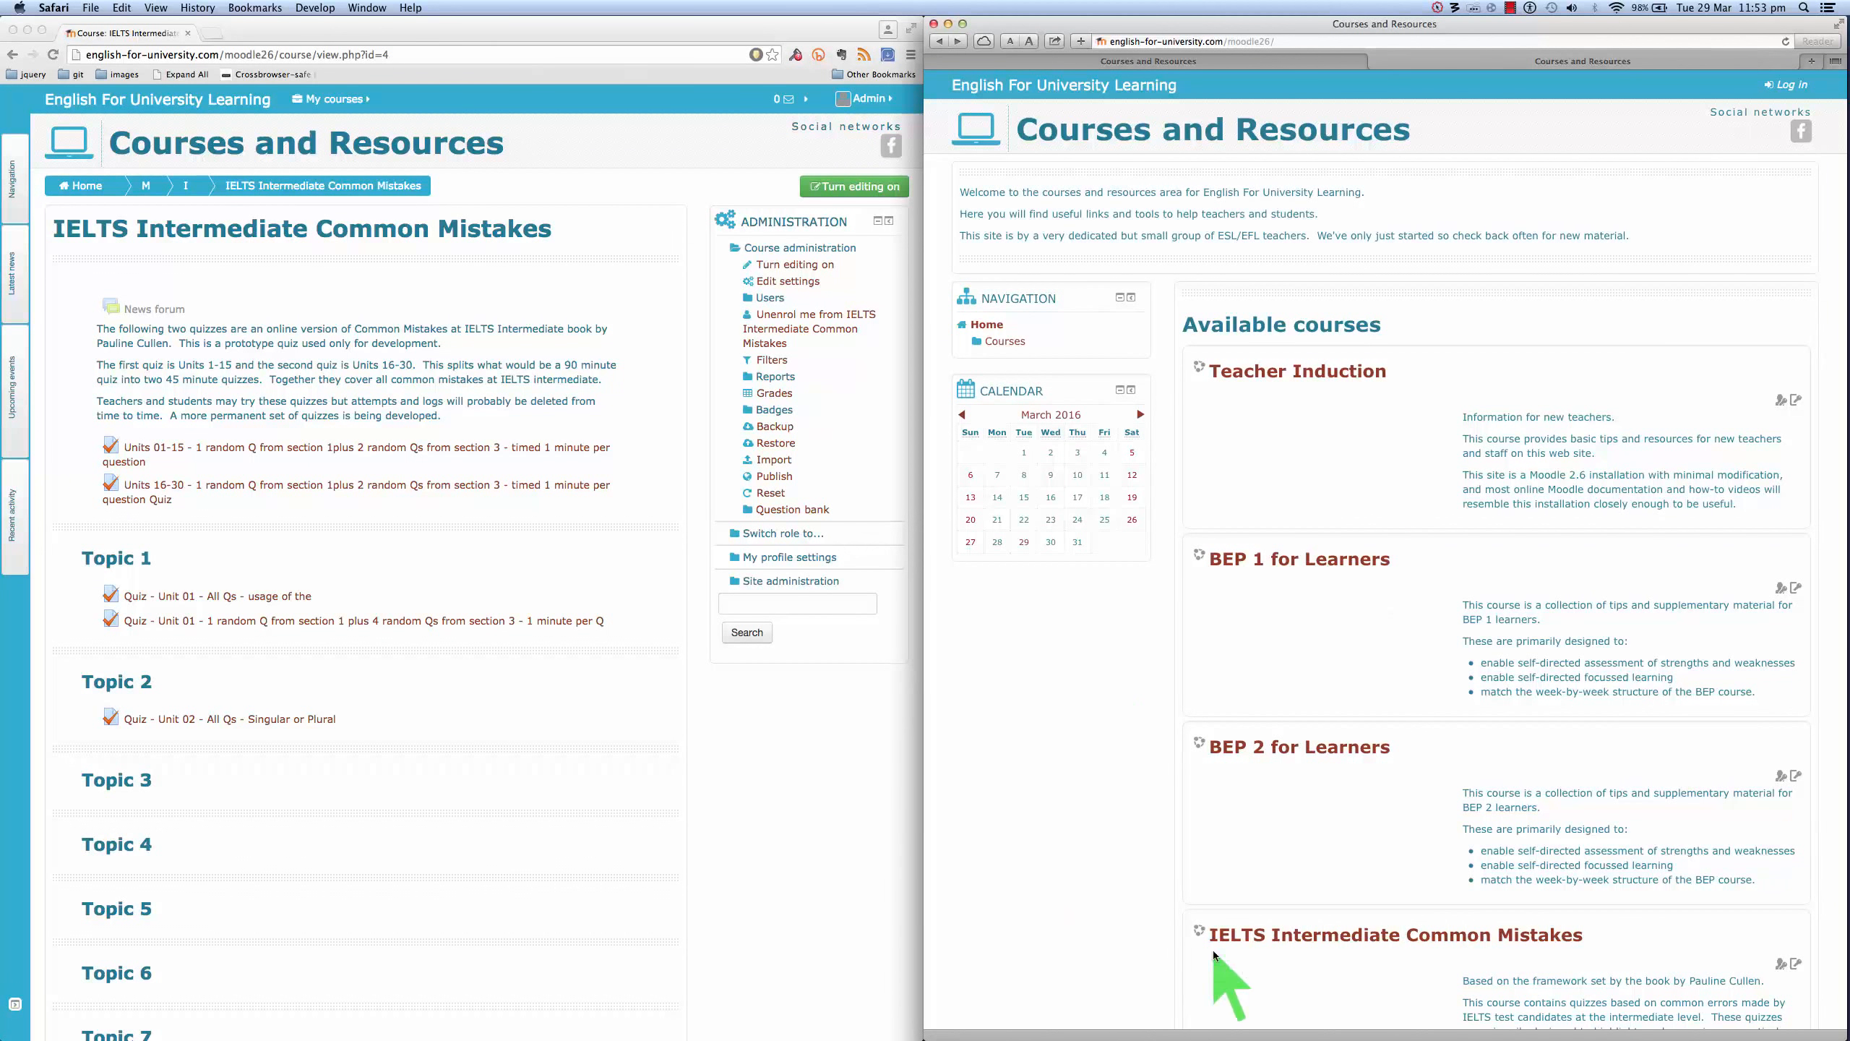
click(1378, 941)
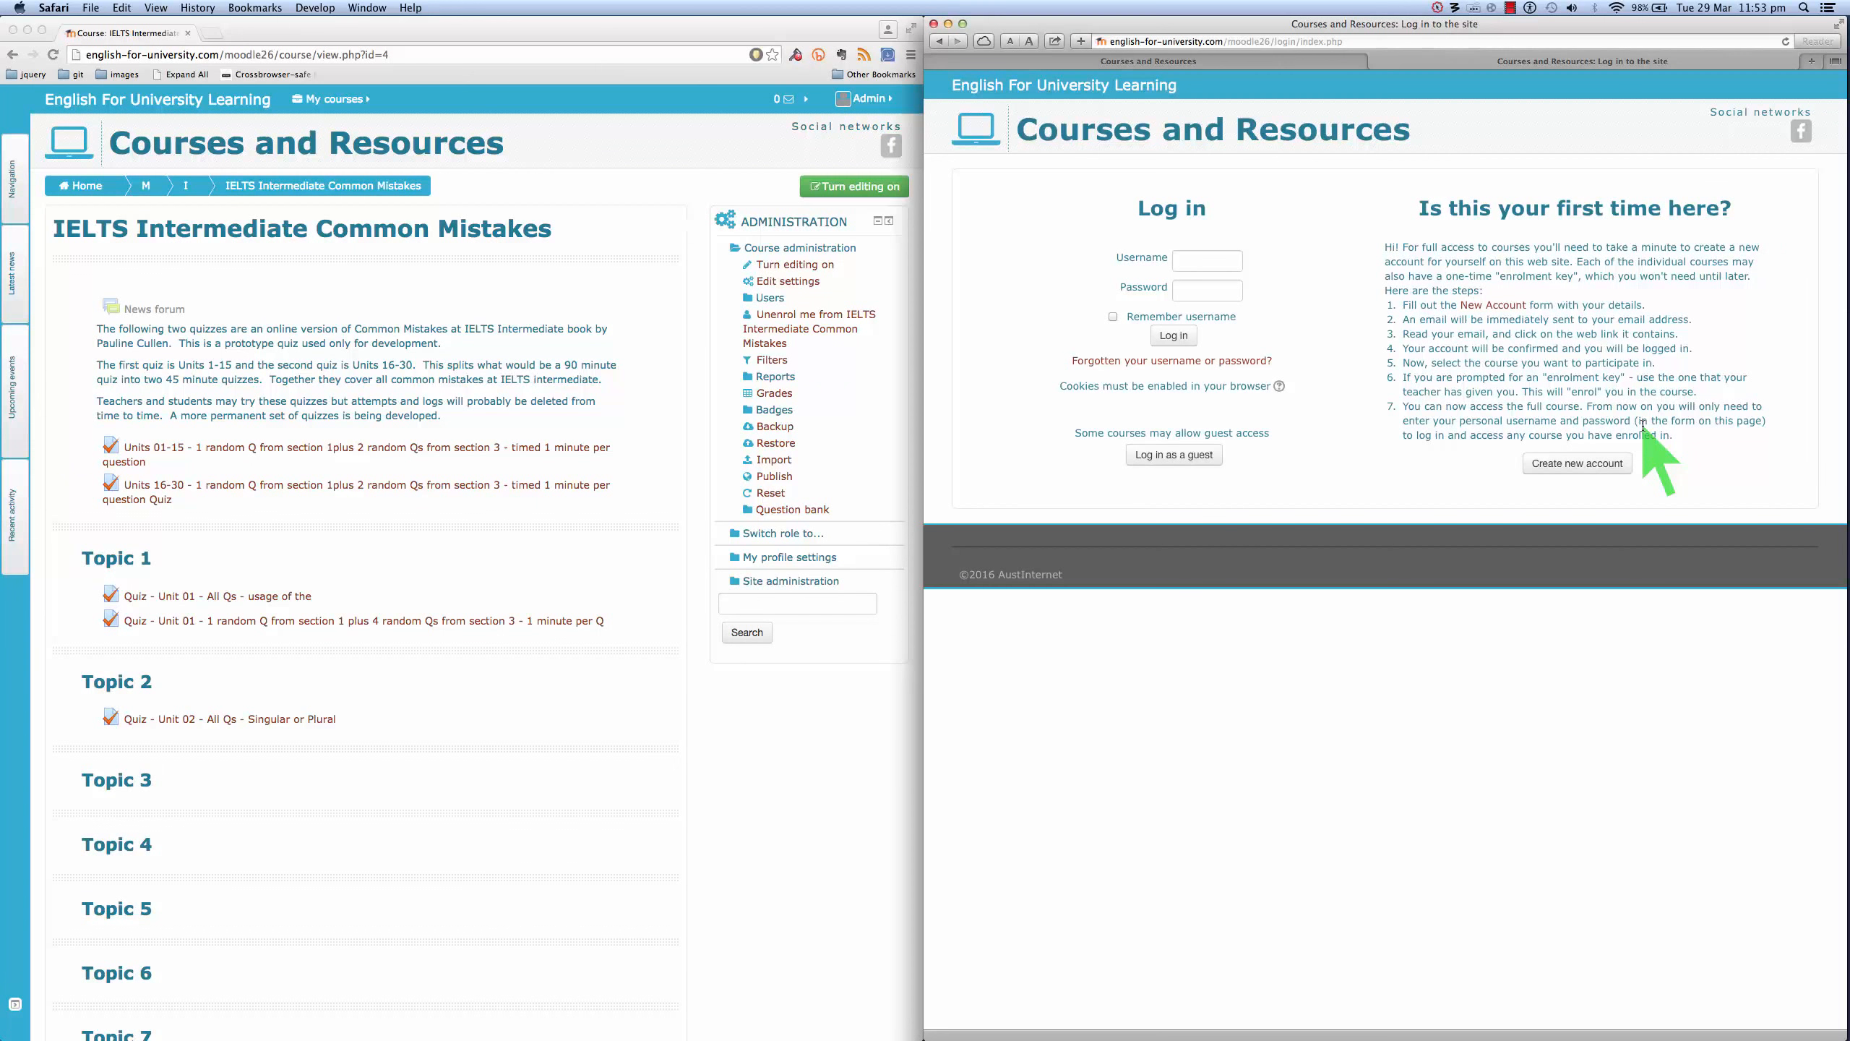
click(1579, 465)
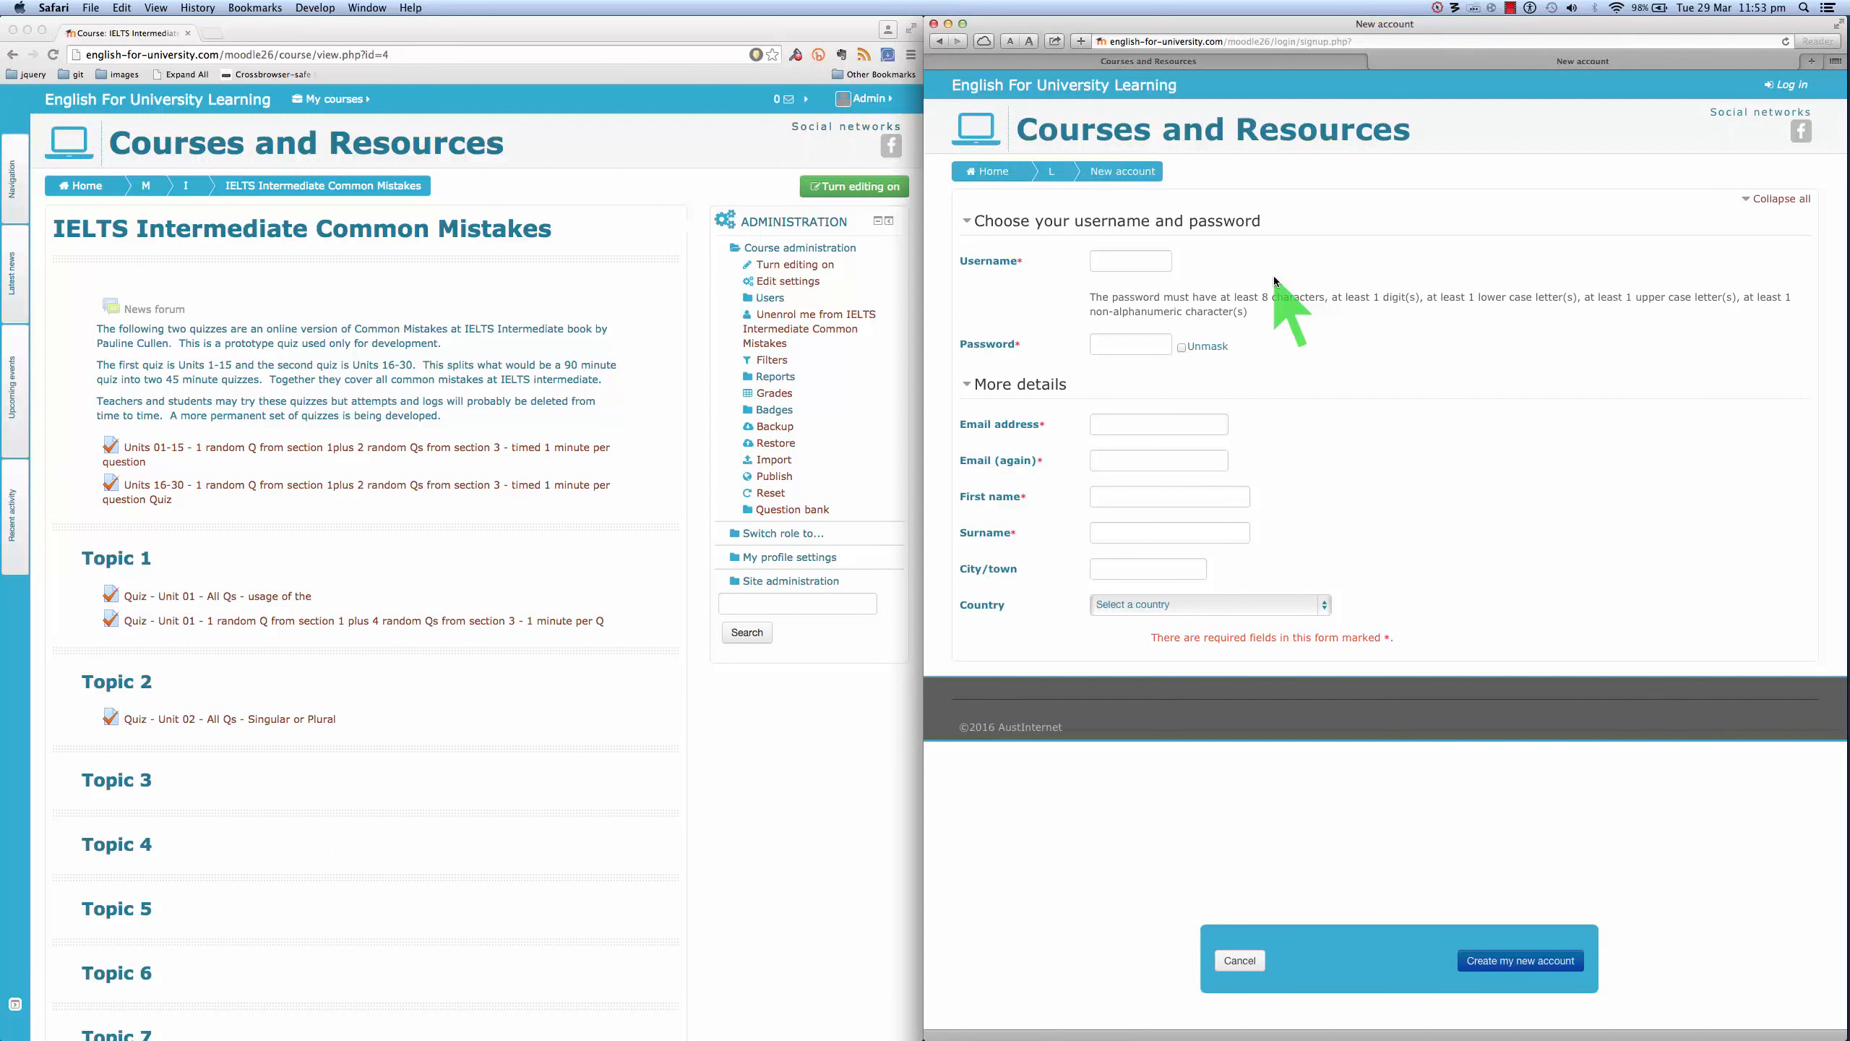
- Enter the new student's username, password, and e-mail address in both e-mail fields
click(1114, 261)
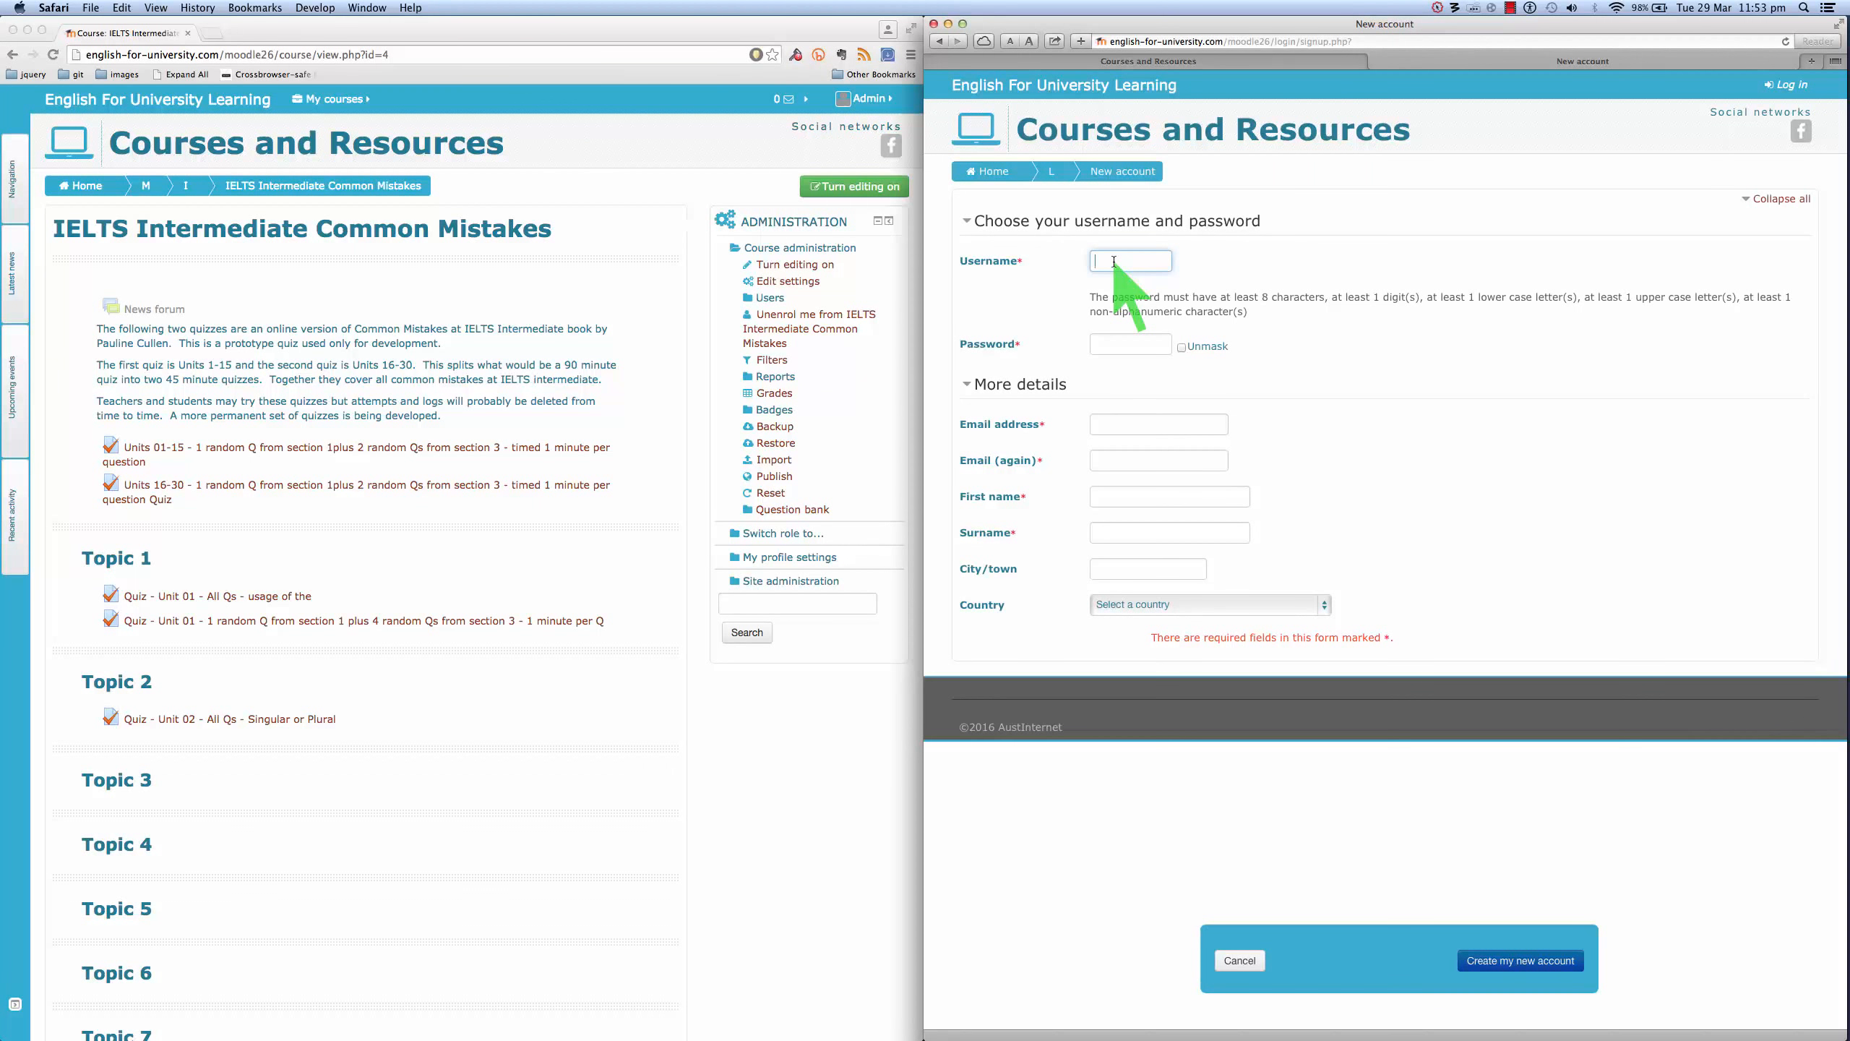
click(1130, 346)
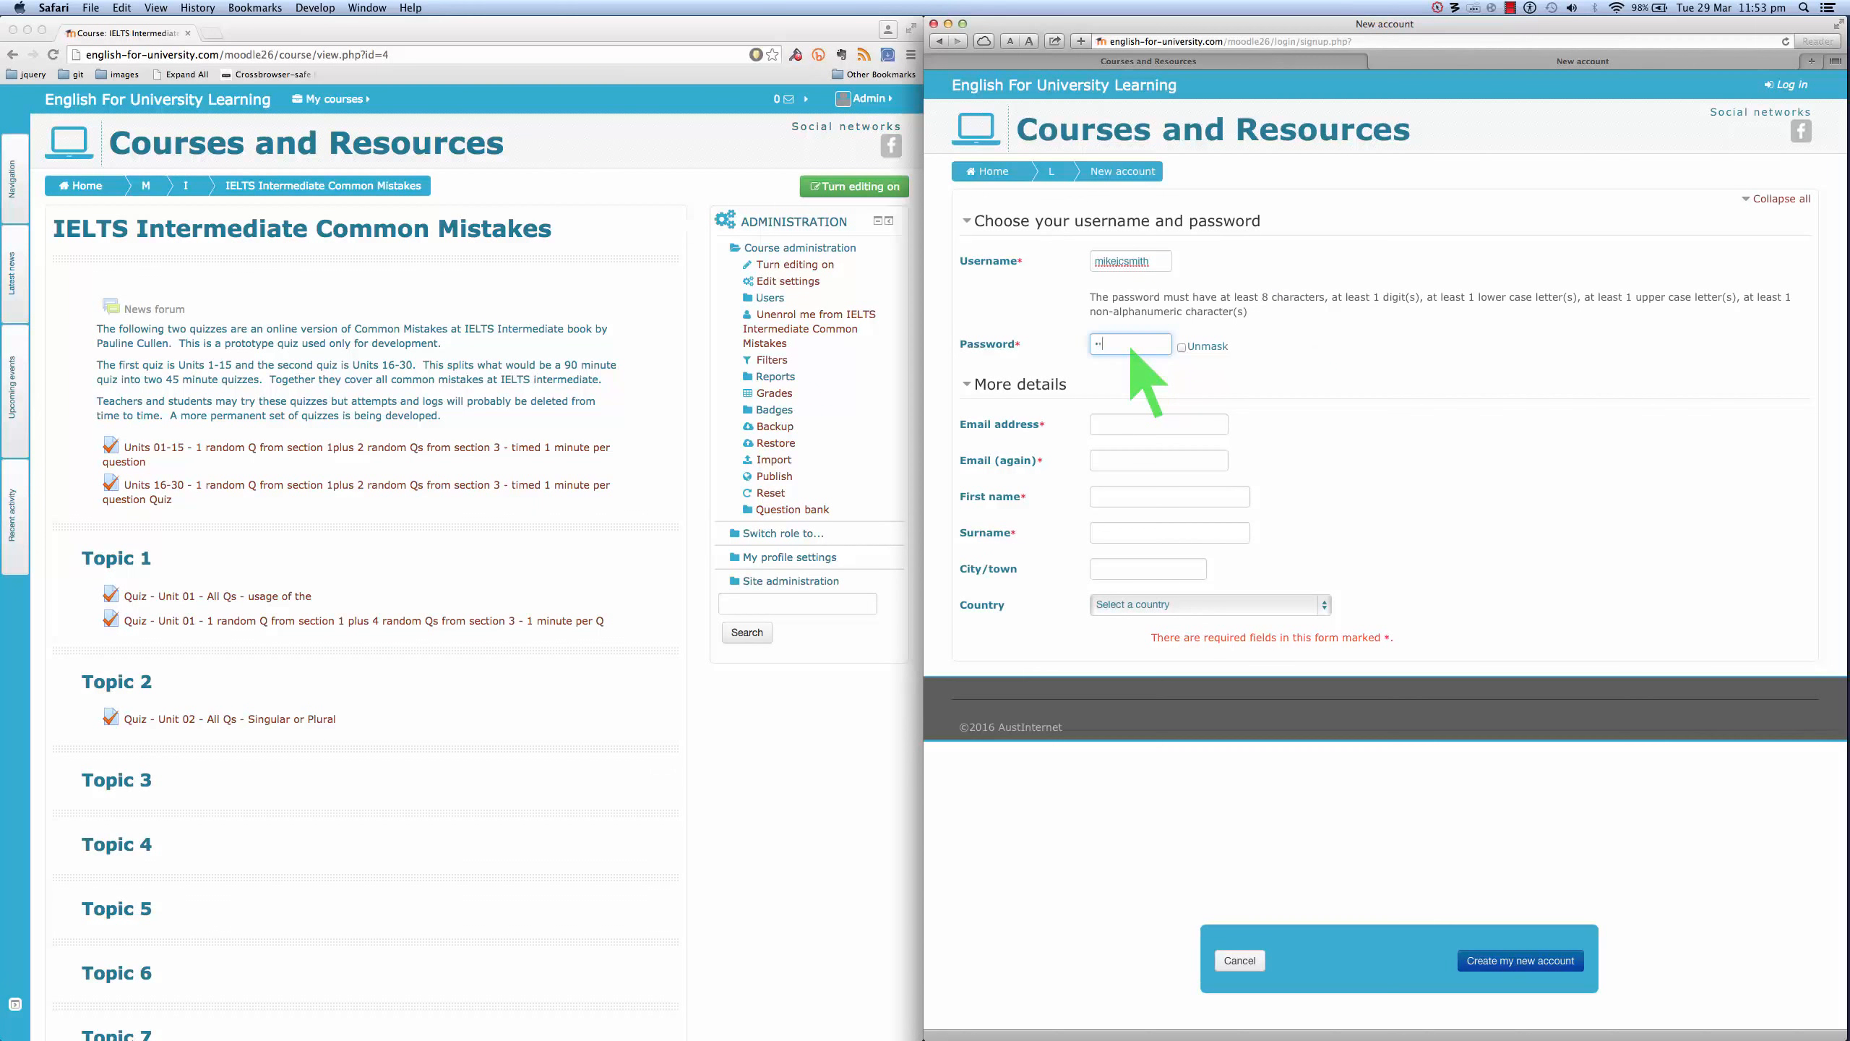
text(••••••)
click(1126, 422)
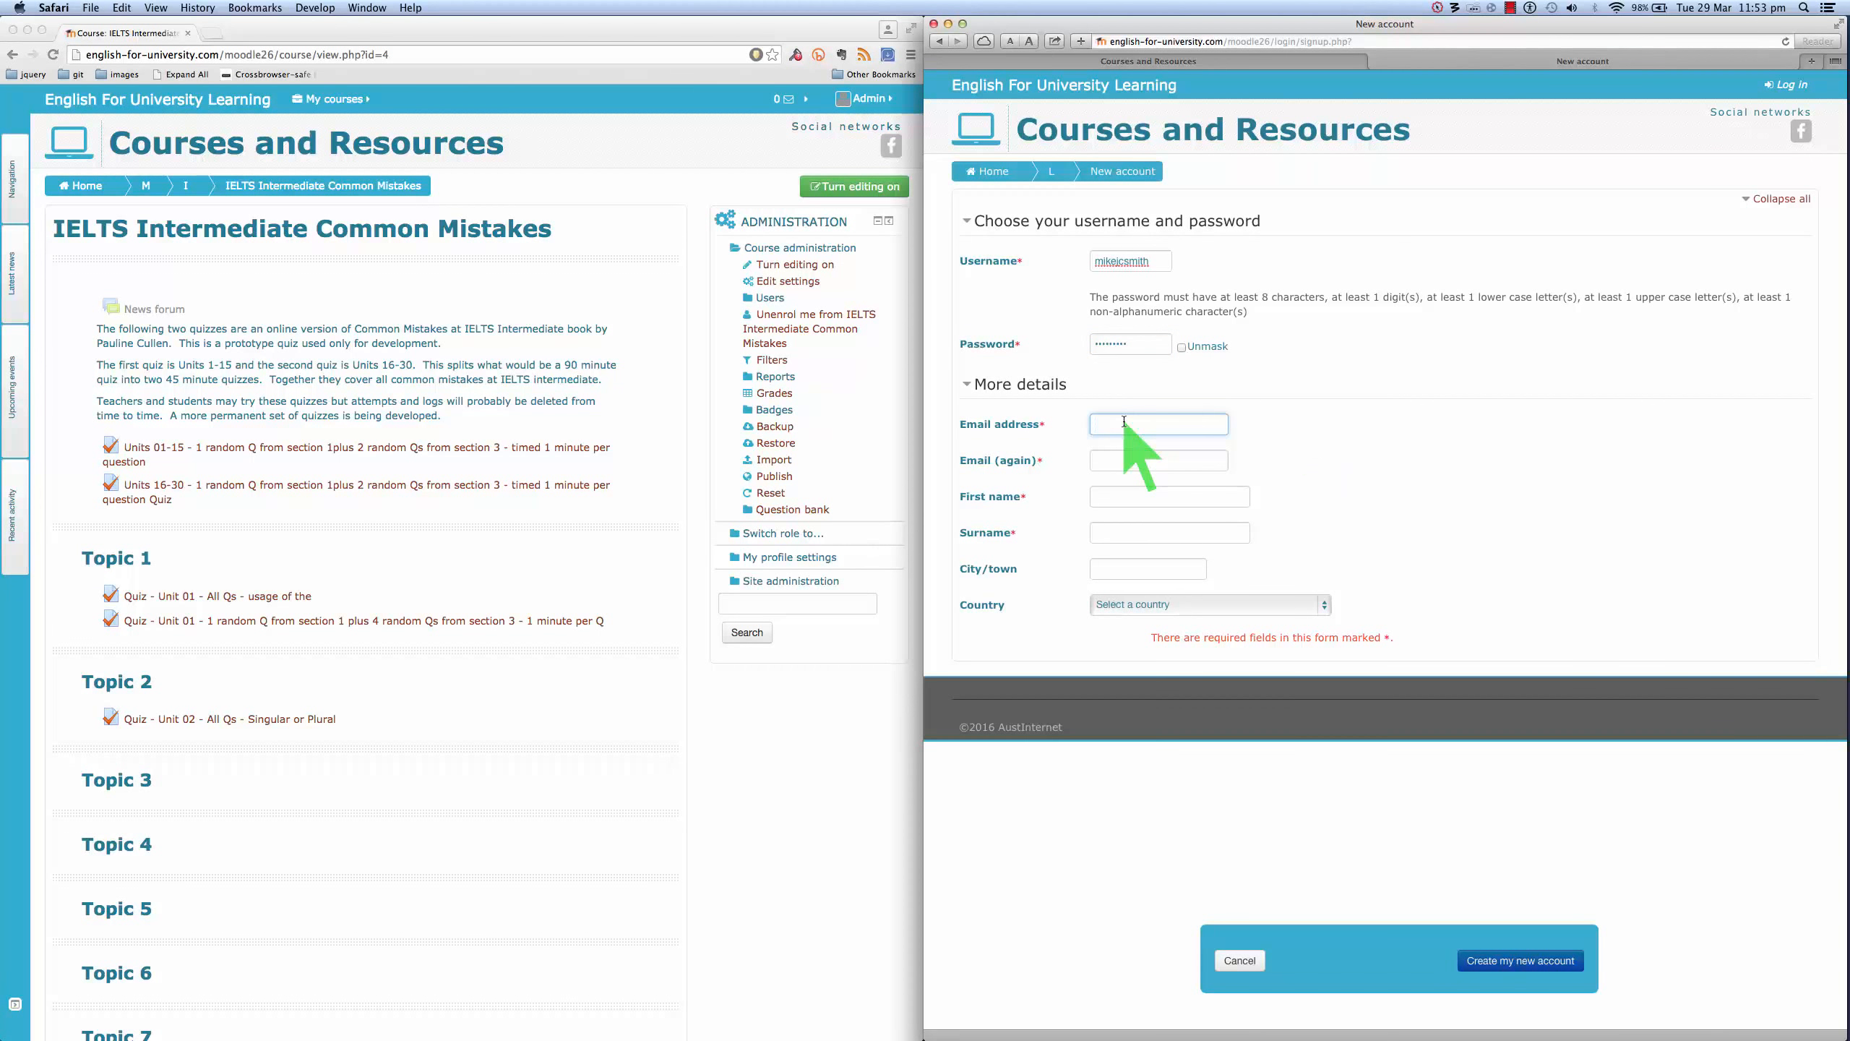
click(1133, 461)
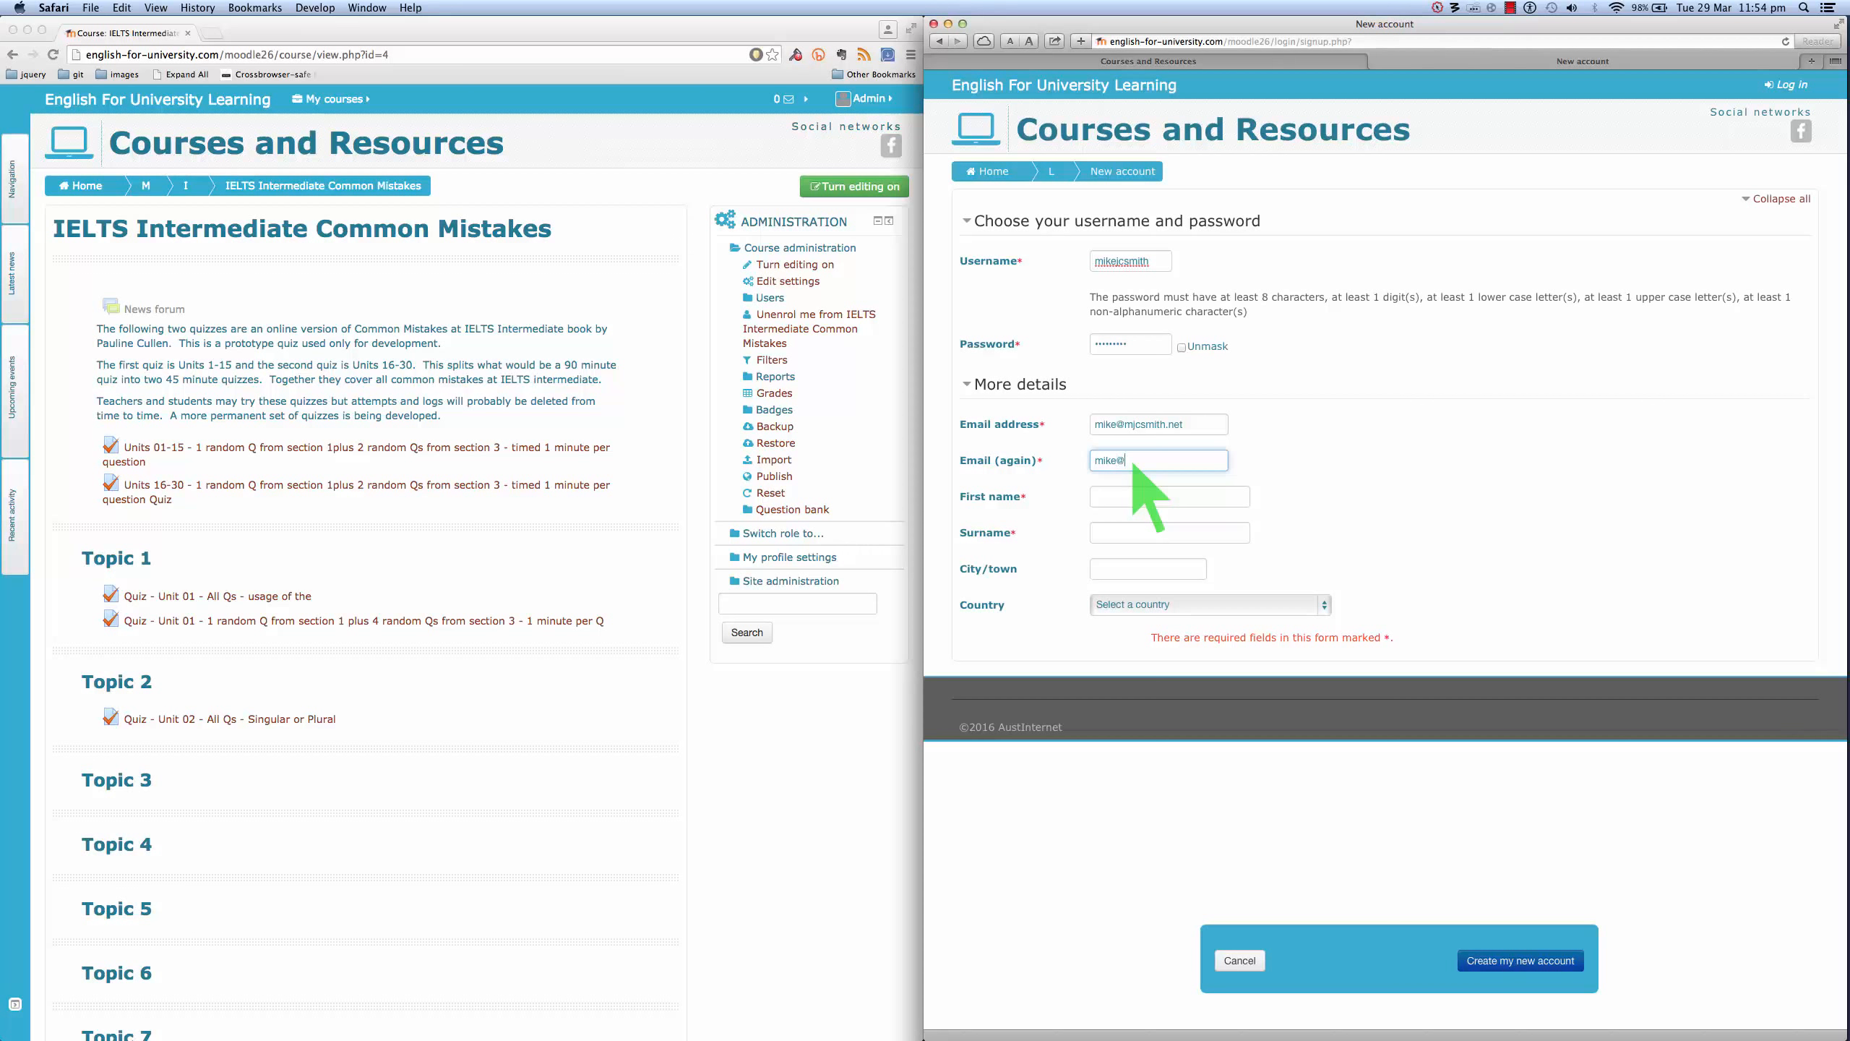
- Fill in the student's first name, surname and city, set country to Australia, and submit the signup
click(1139, 496)
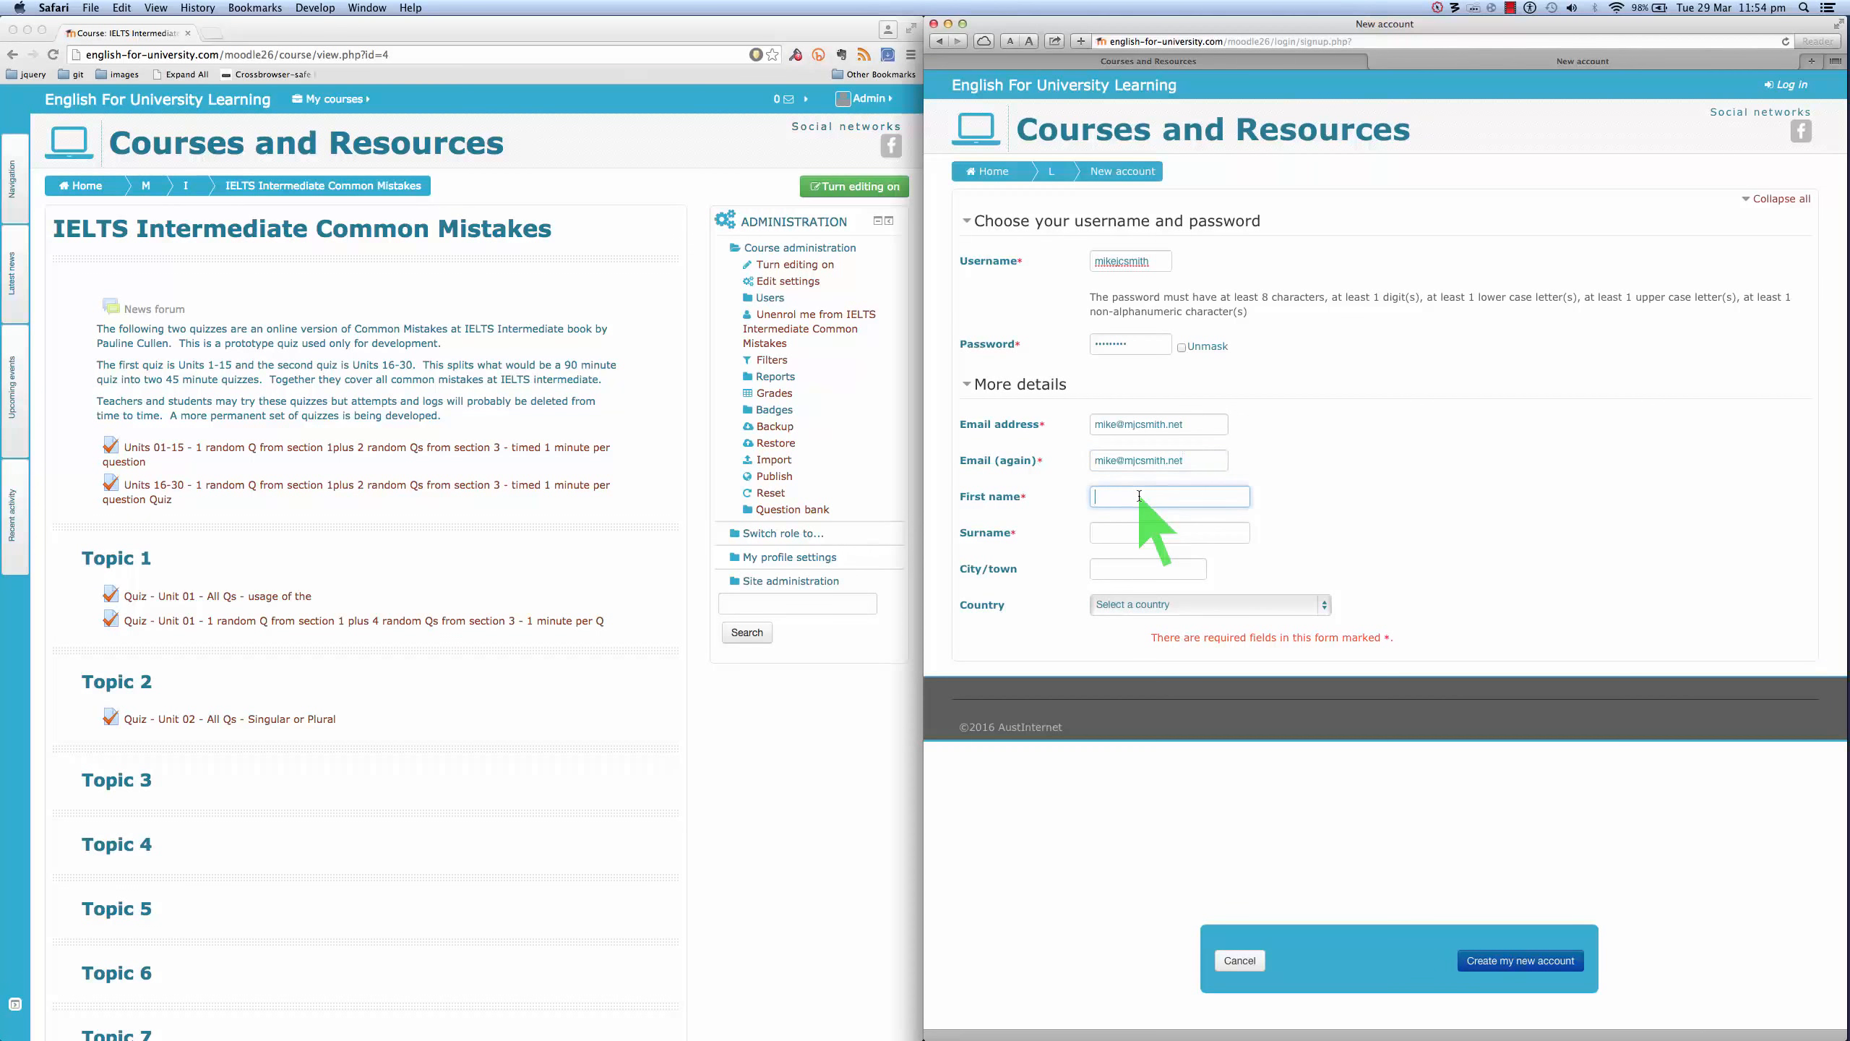
click(1124, 534)
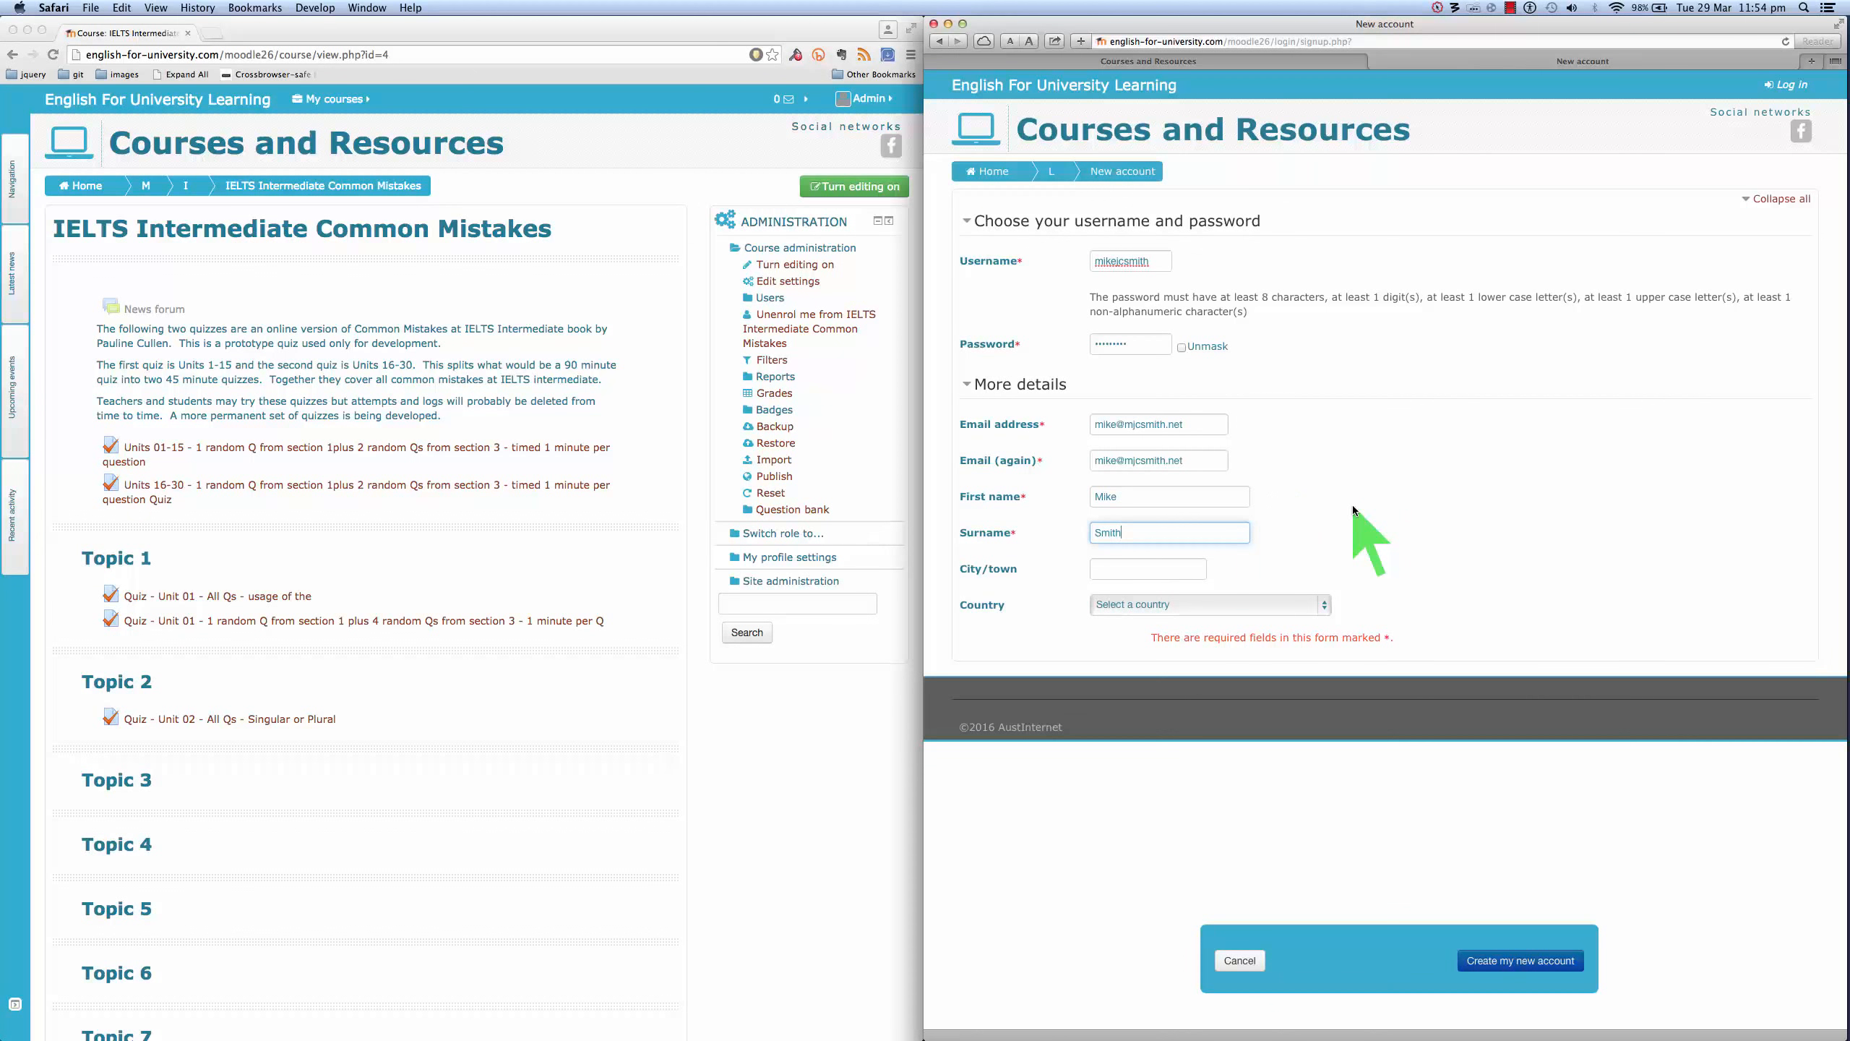
click(1113, 565)
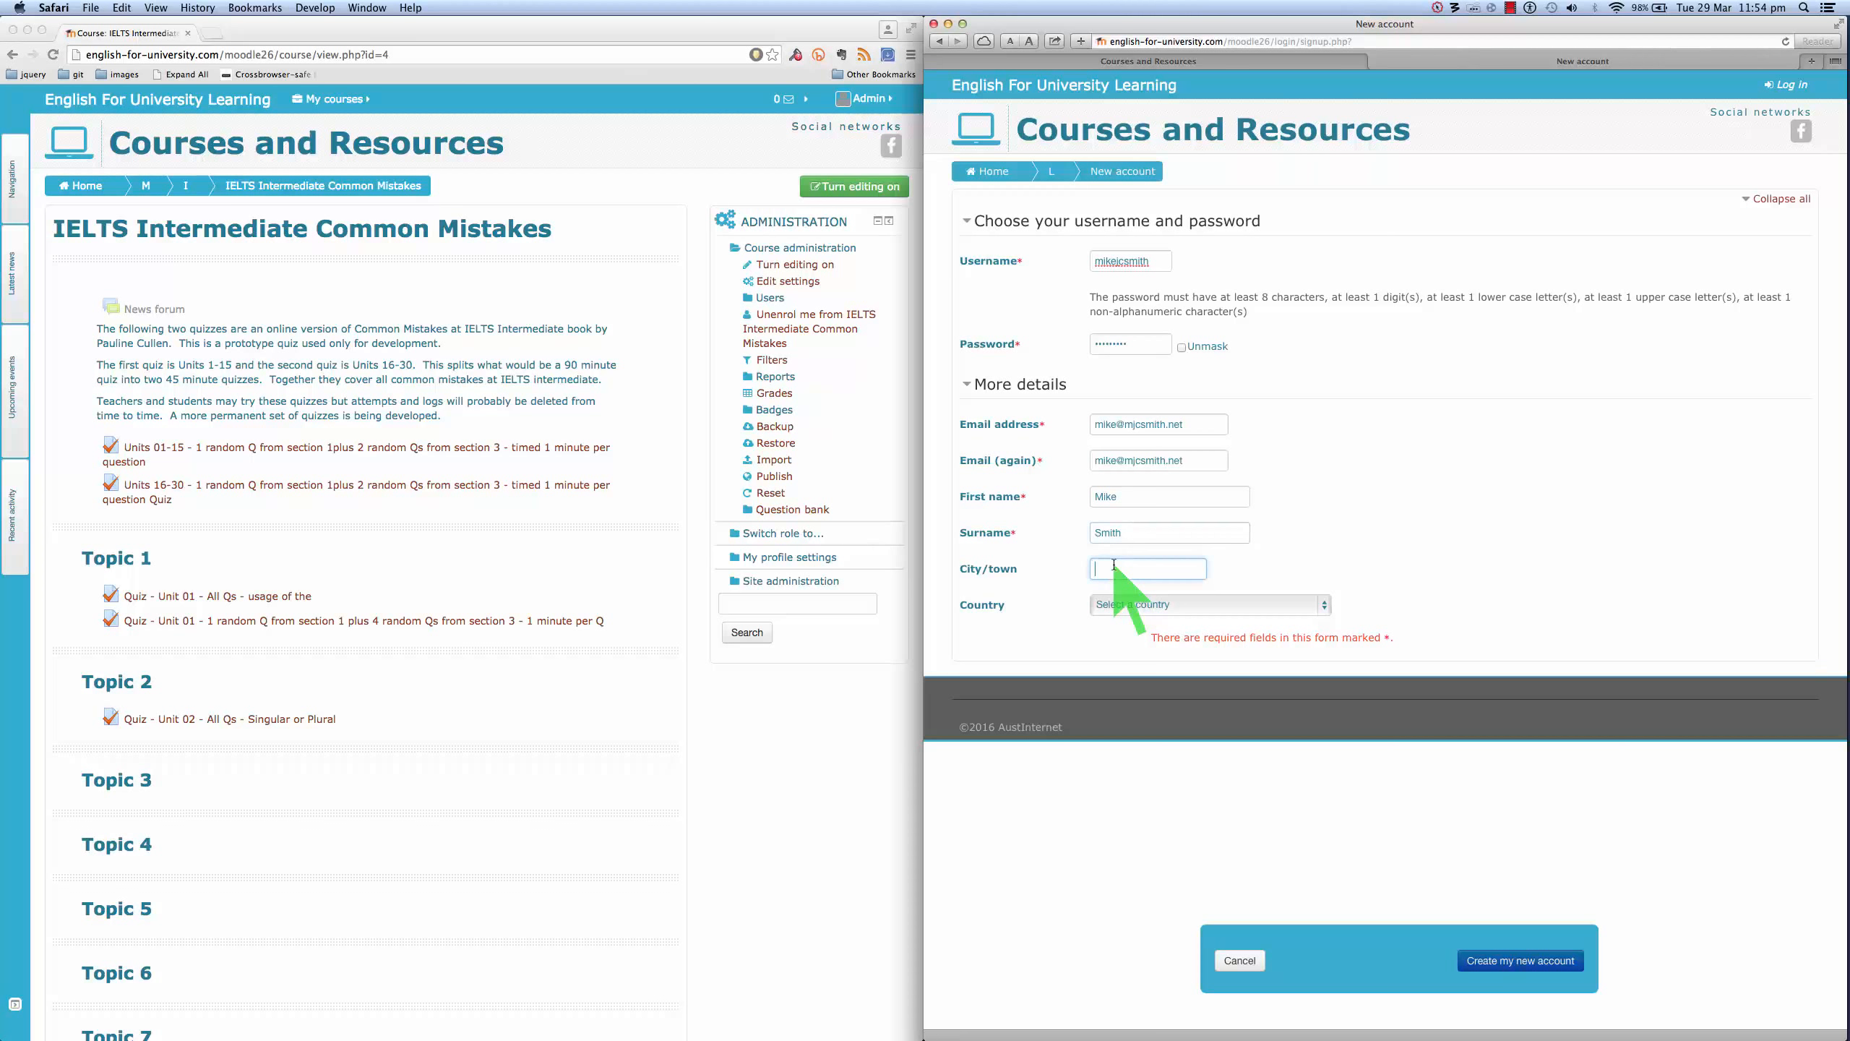
text(Brisbane)
click(1324, 606)
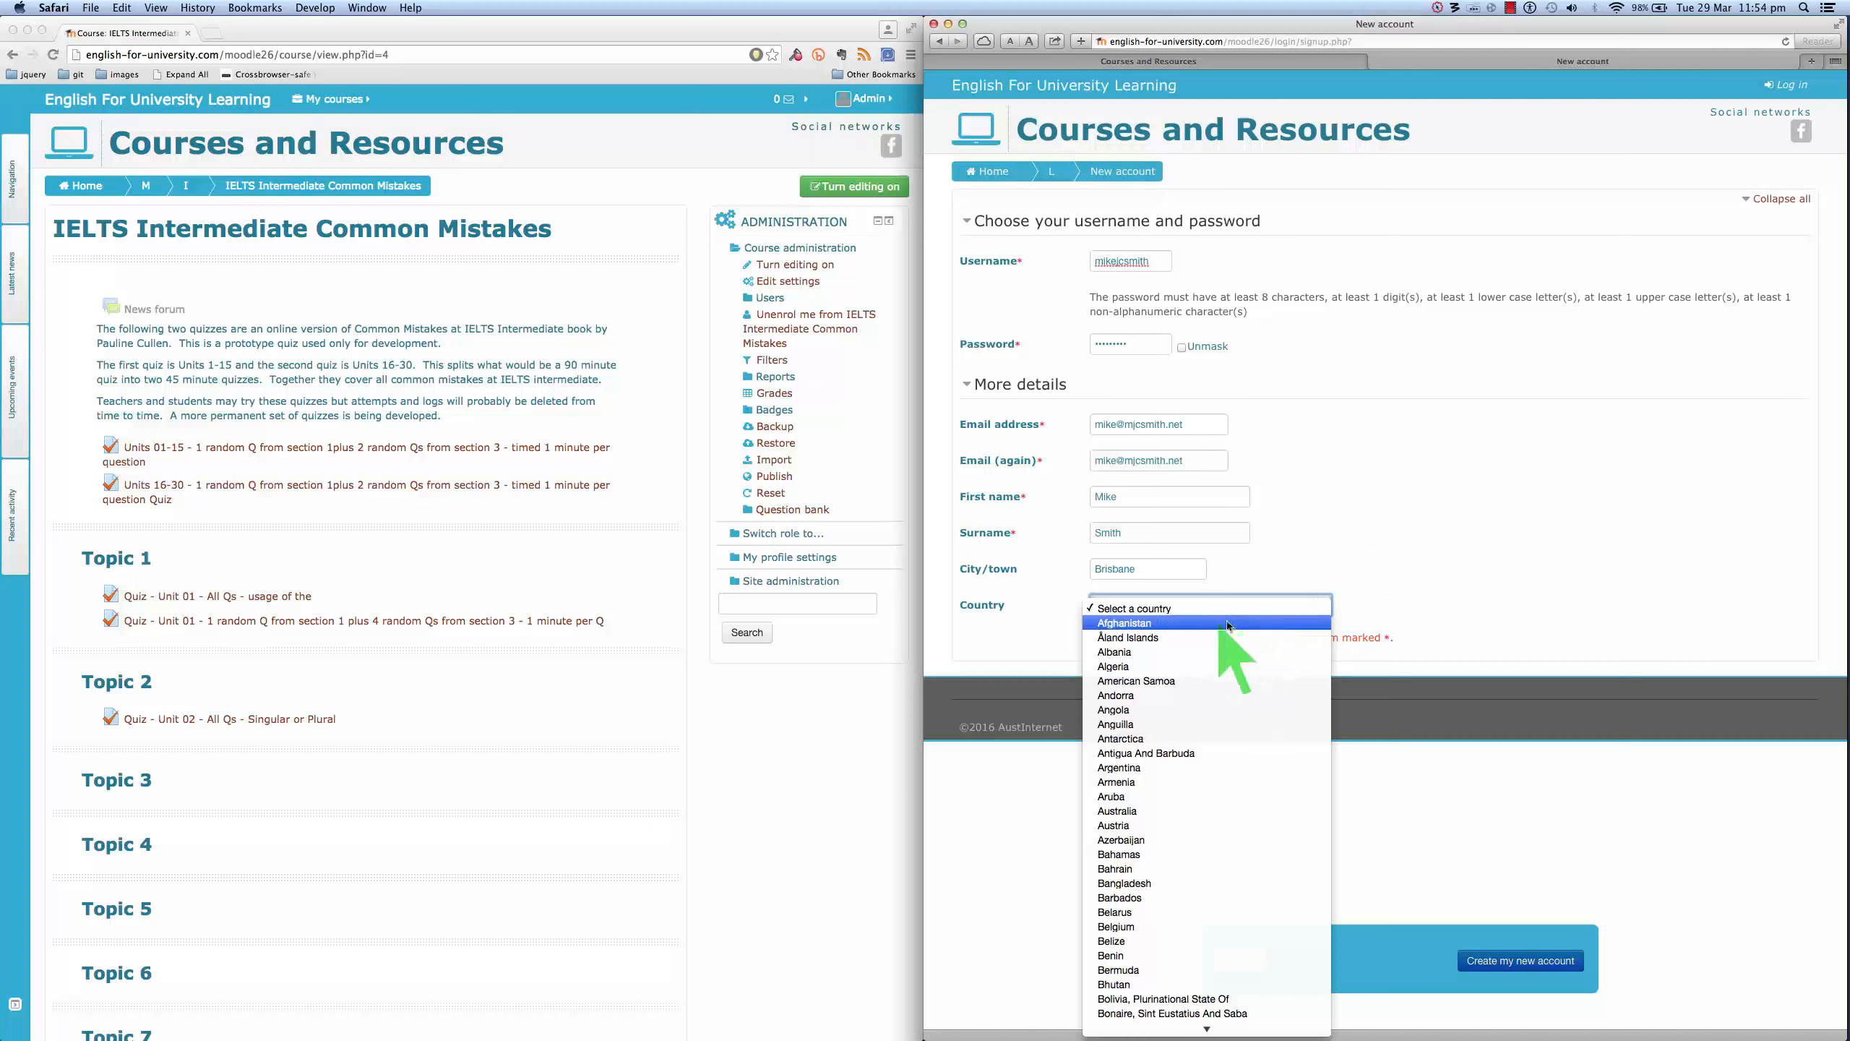
scroll(1185, 700, down, 2)
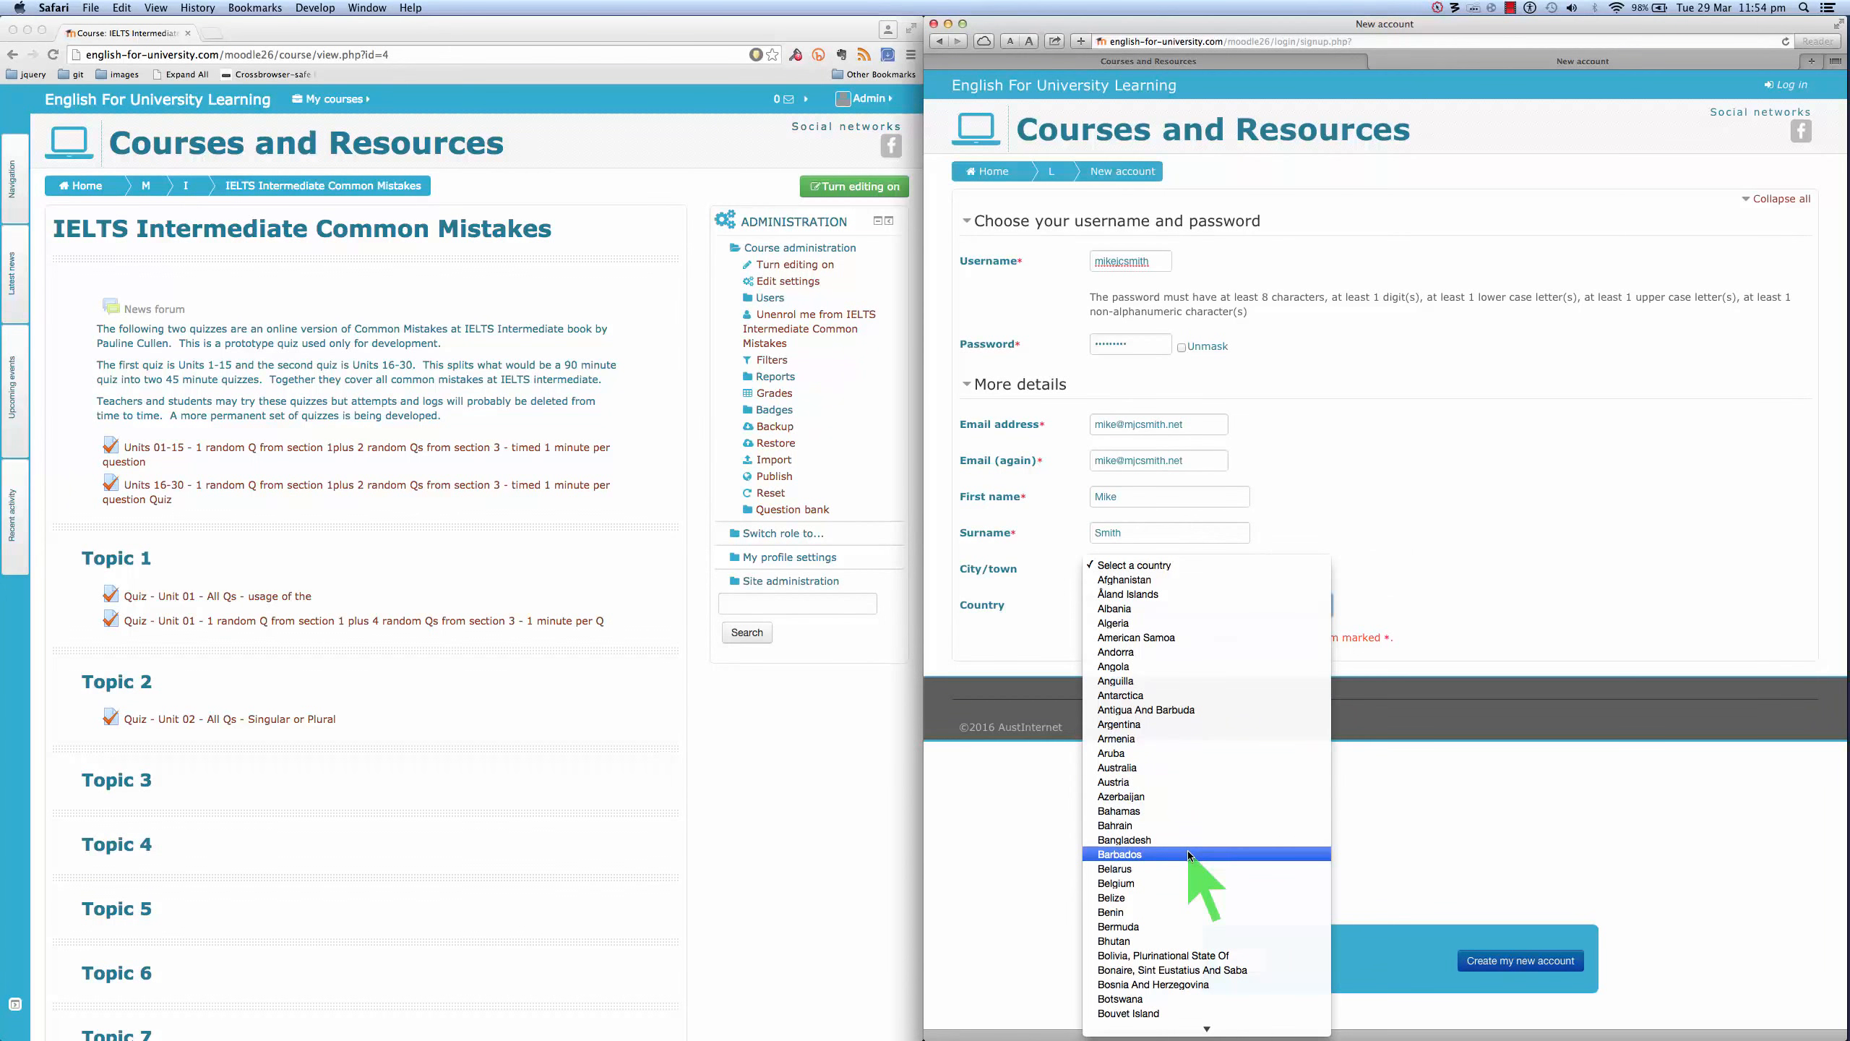
click(1144, 770)
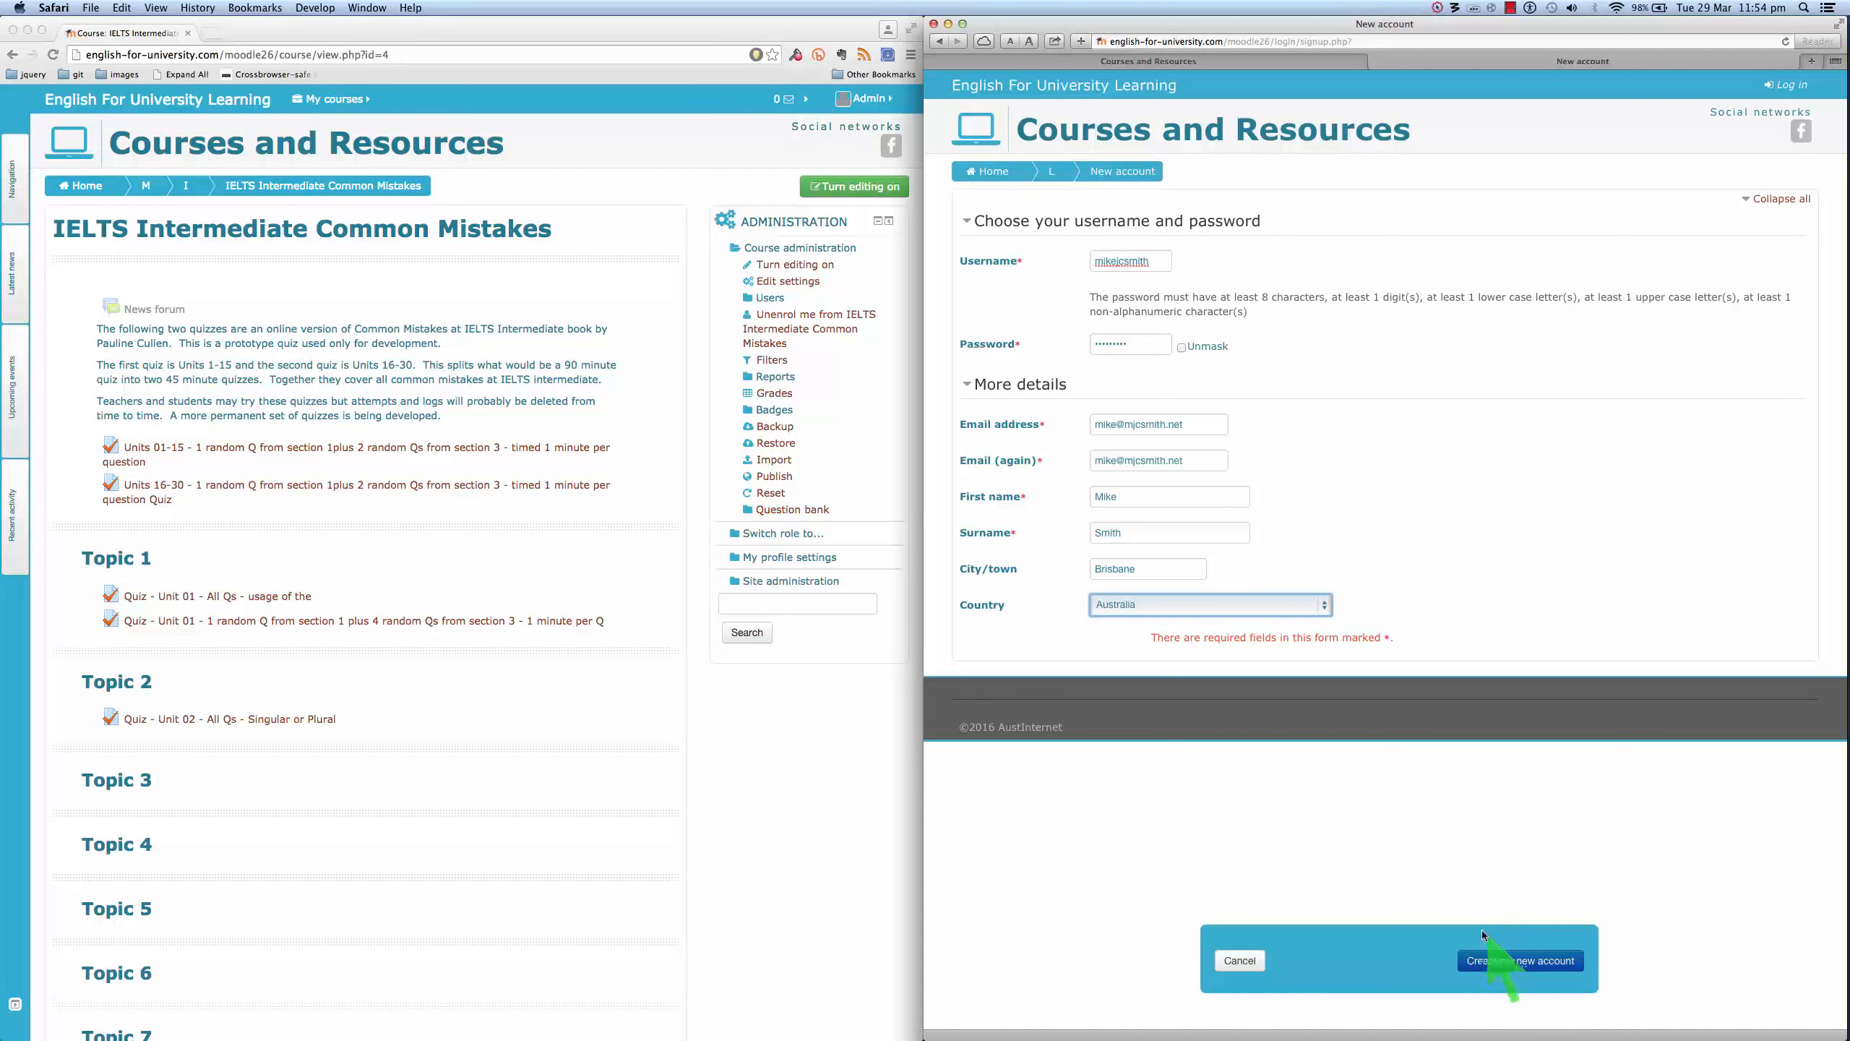
click(1503, 961)
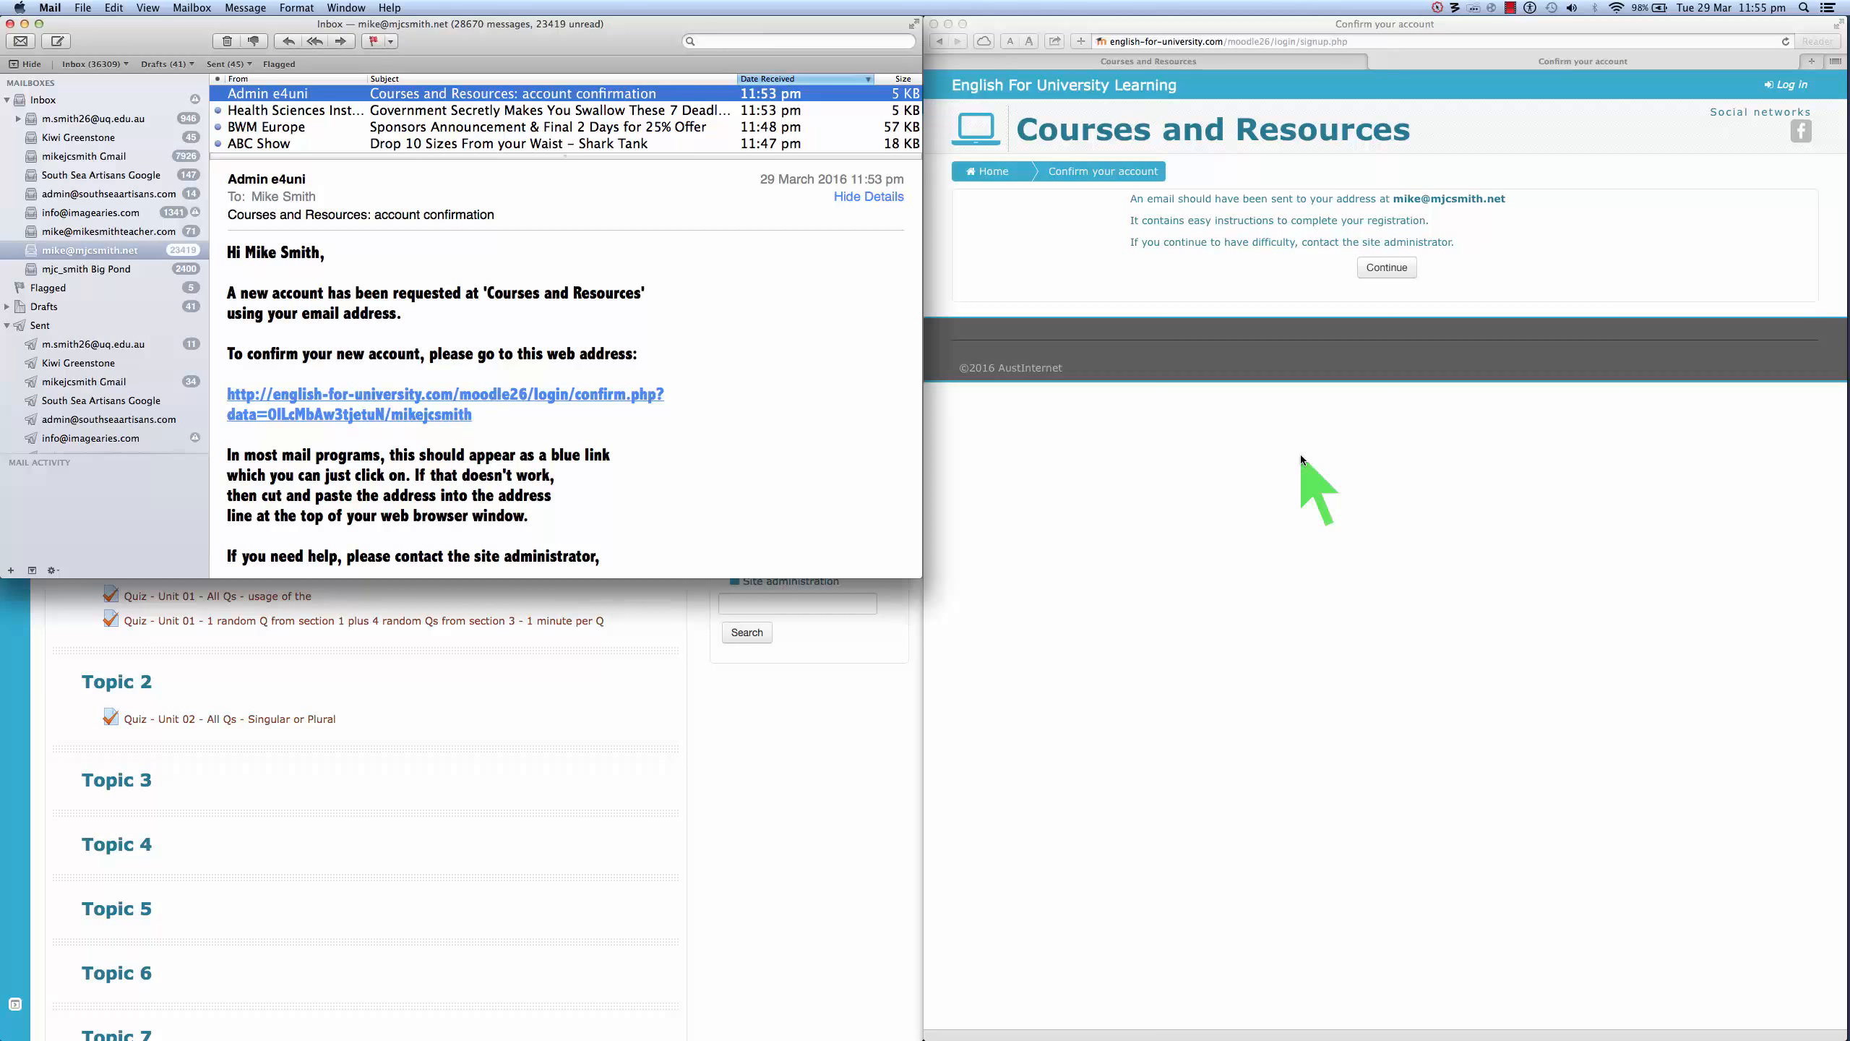
- Copy the confirm.php activation link from the confirmation e-mail in Apple Mail
right_click(502, 399)
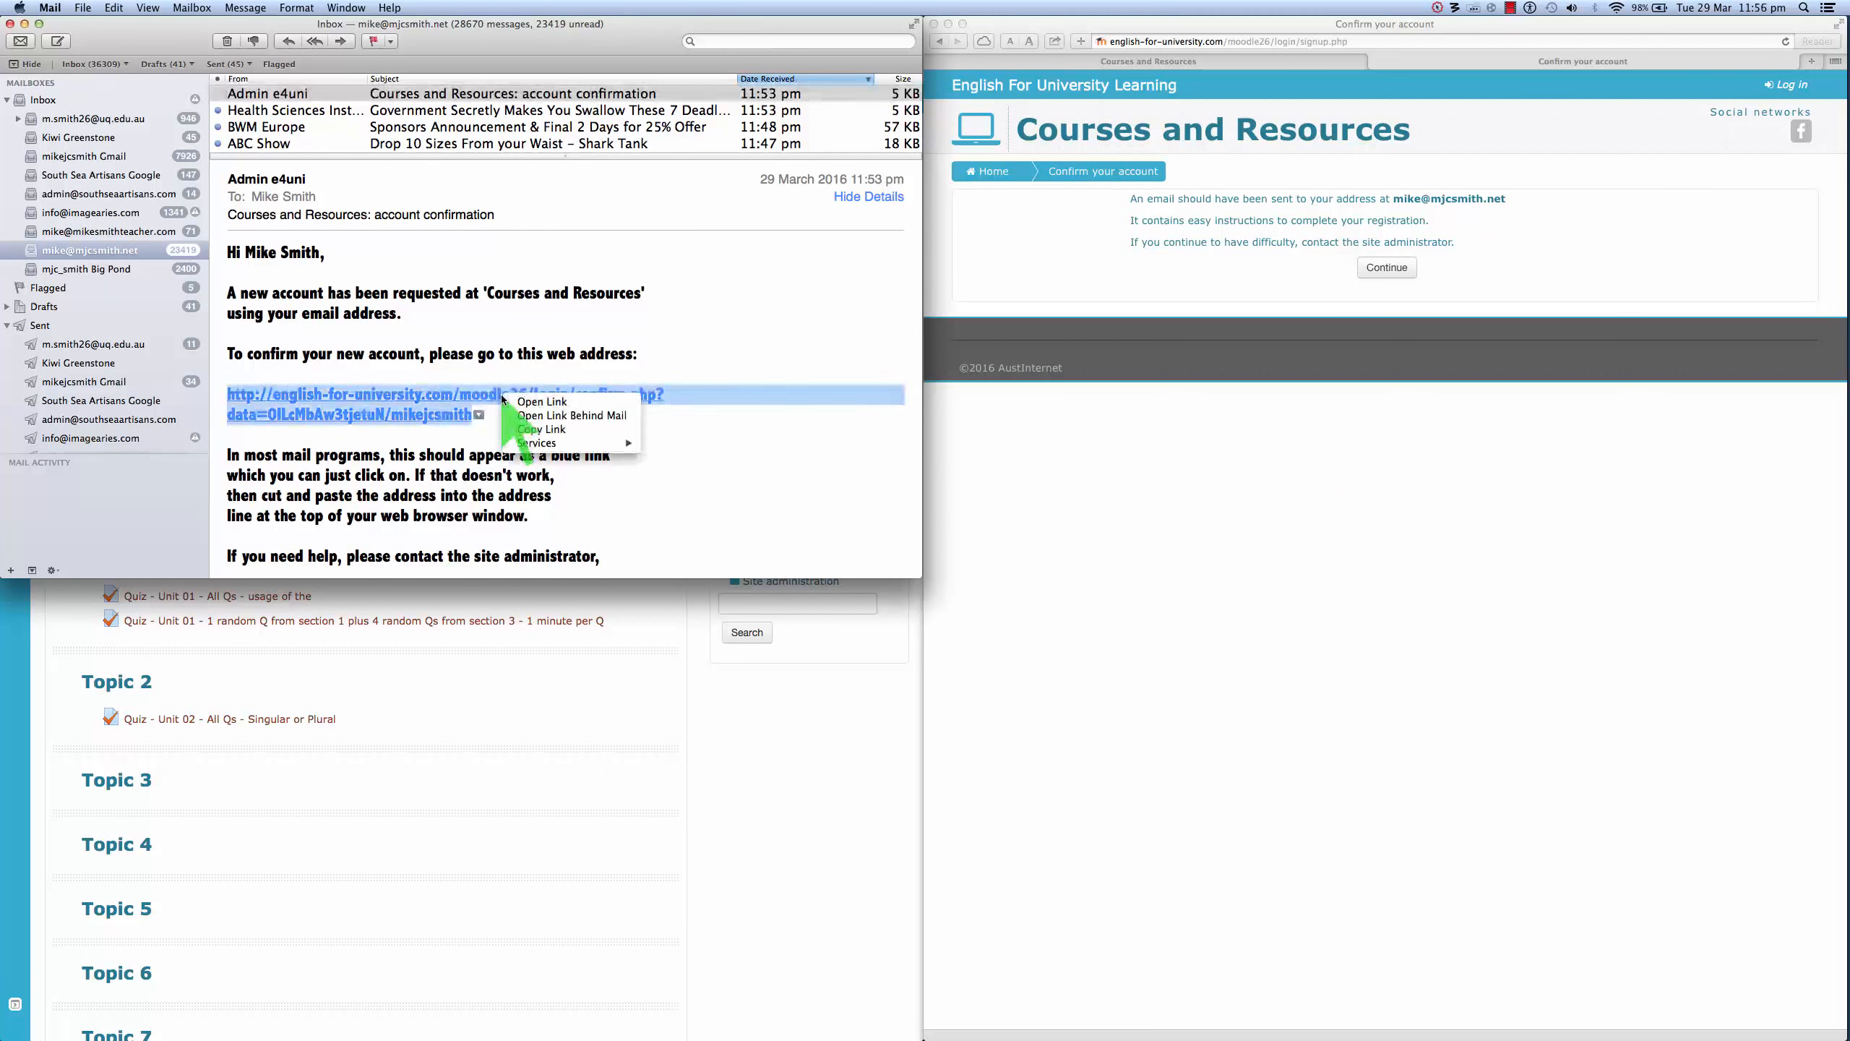
click(541, 429)
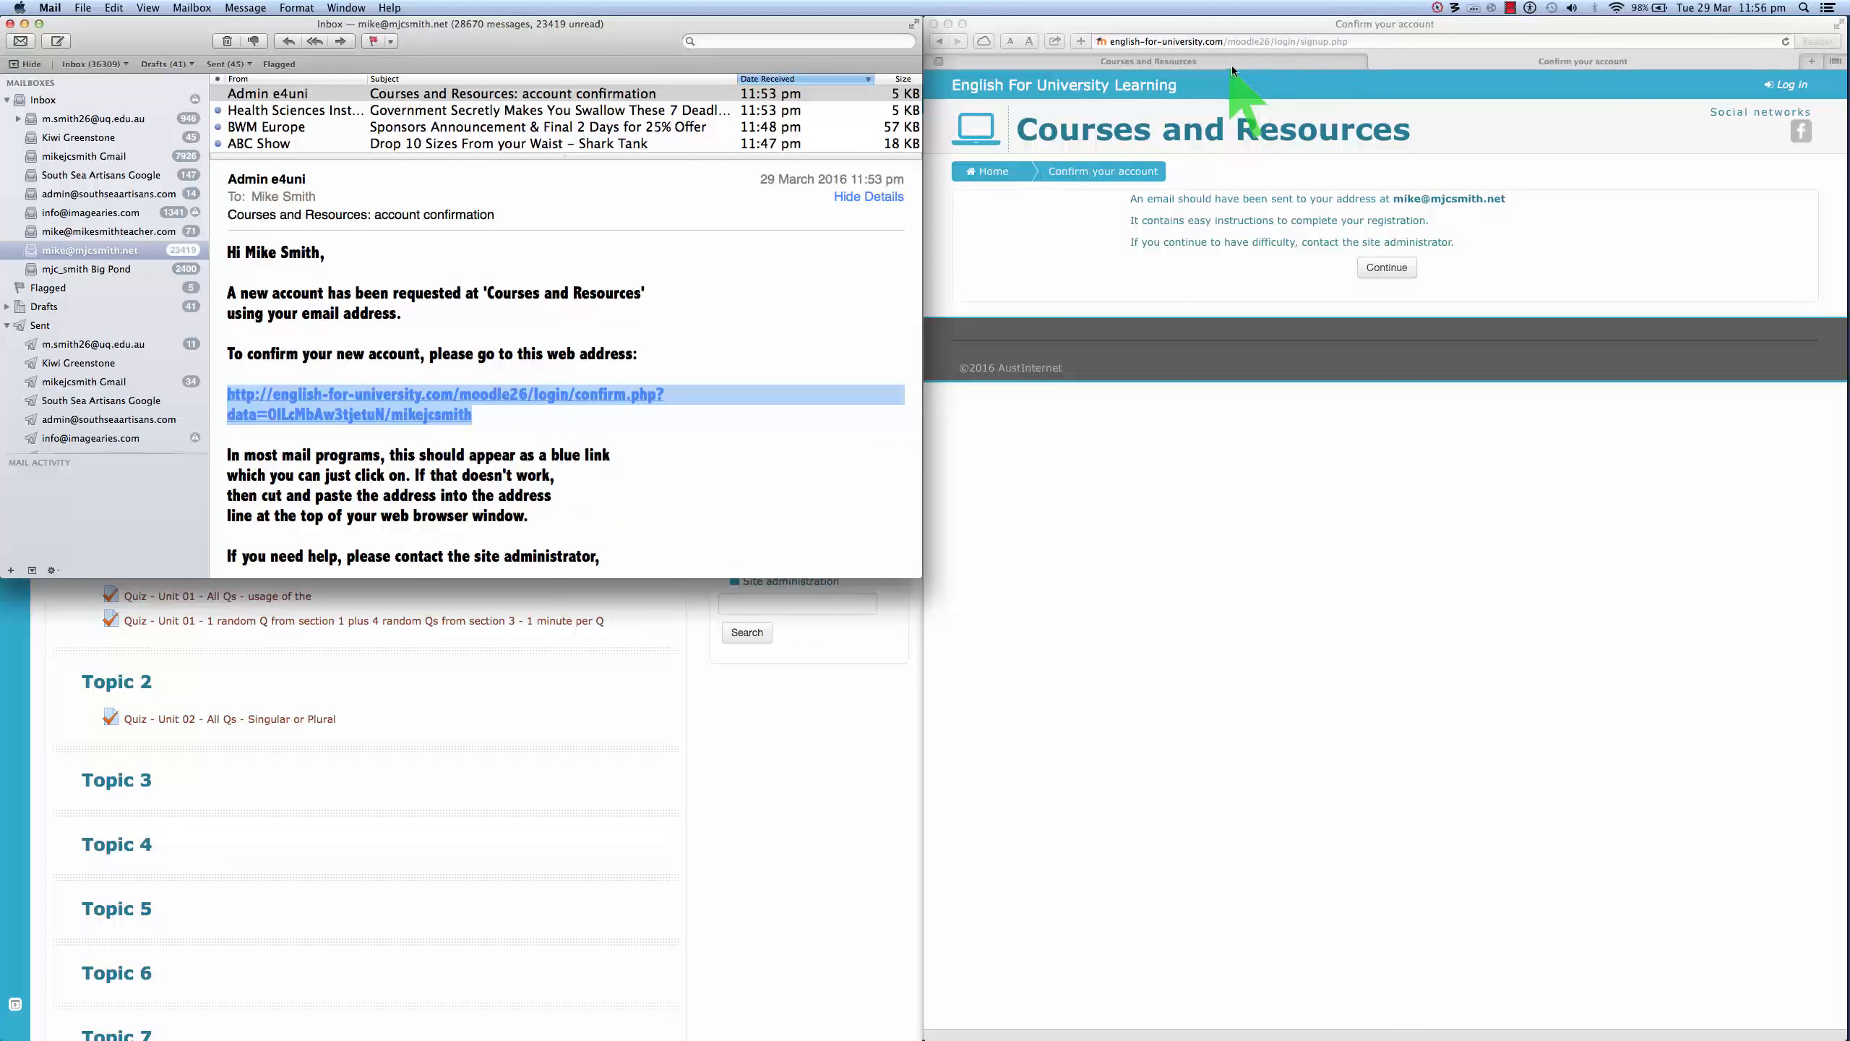
click(1366, 41)
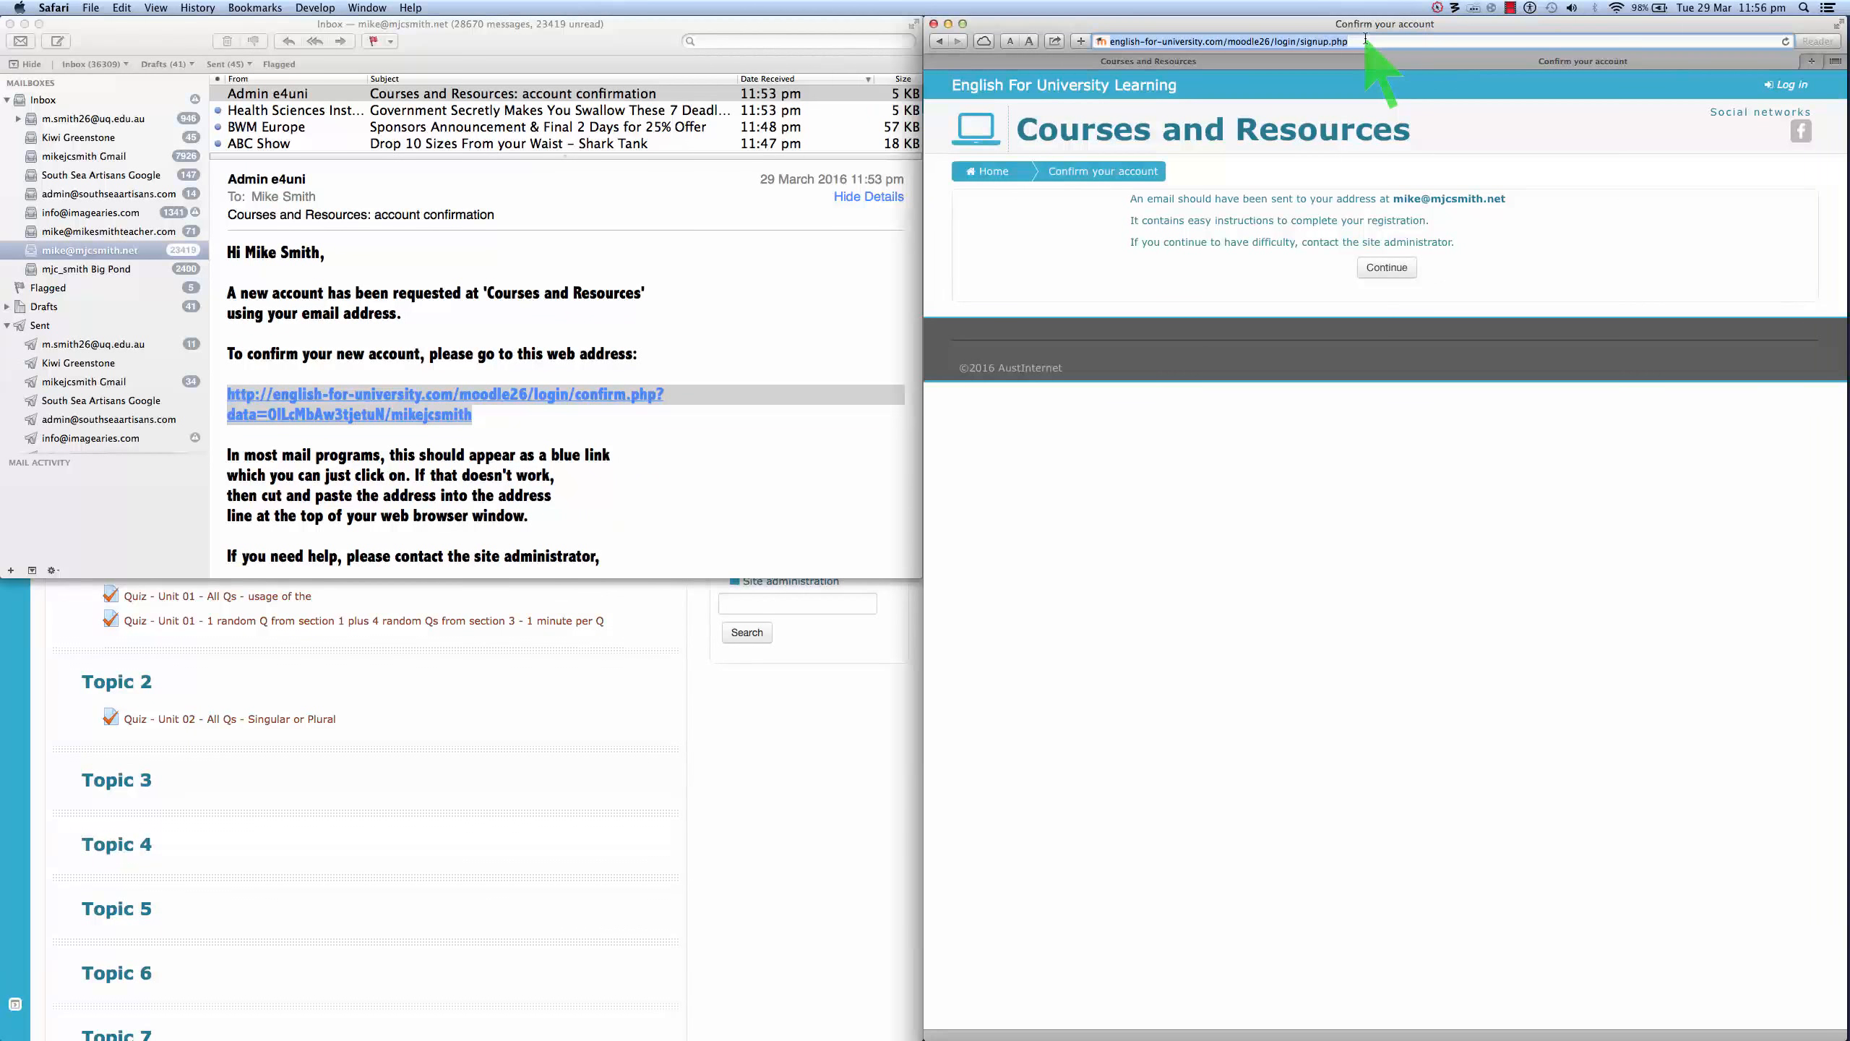
- Paste the copied confirmation link into Safari's address bar and load it
right_click(1321, 41)
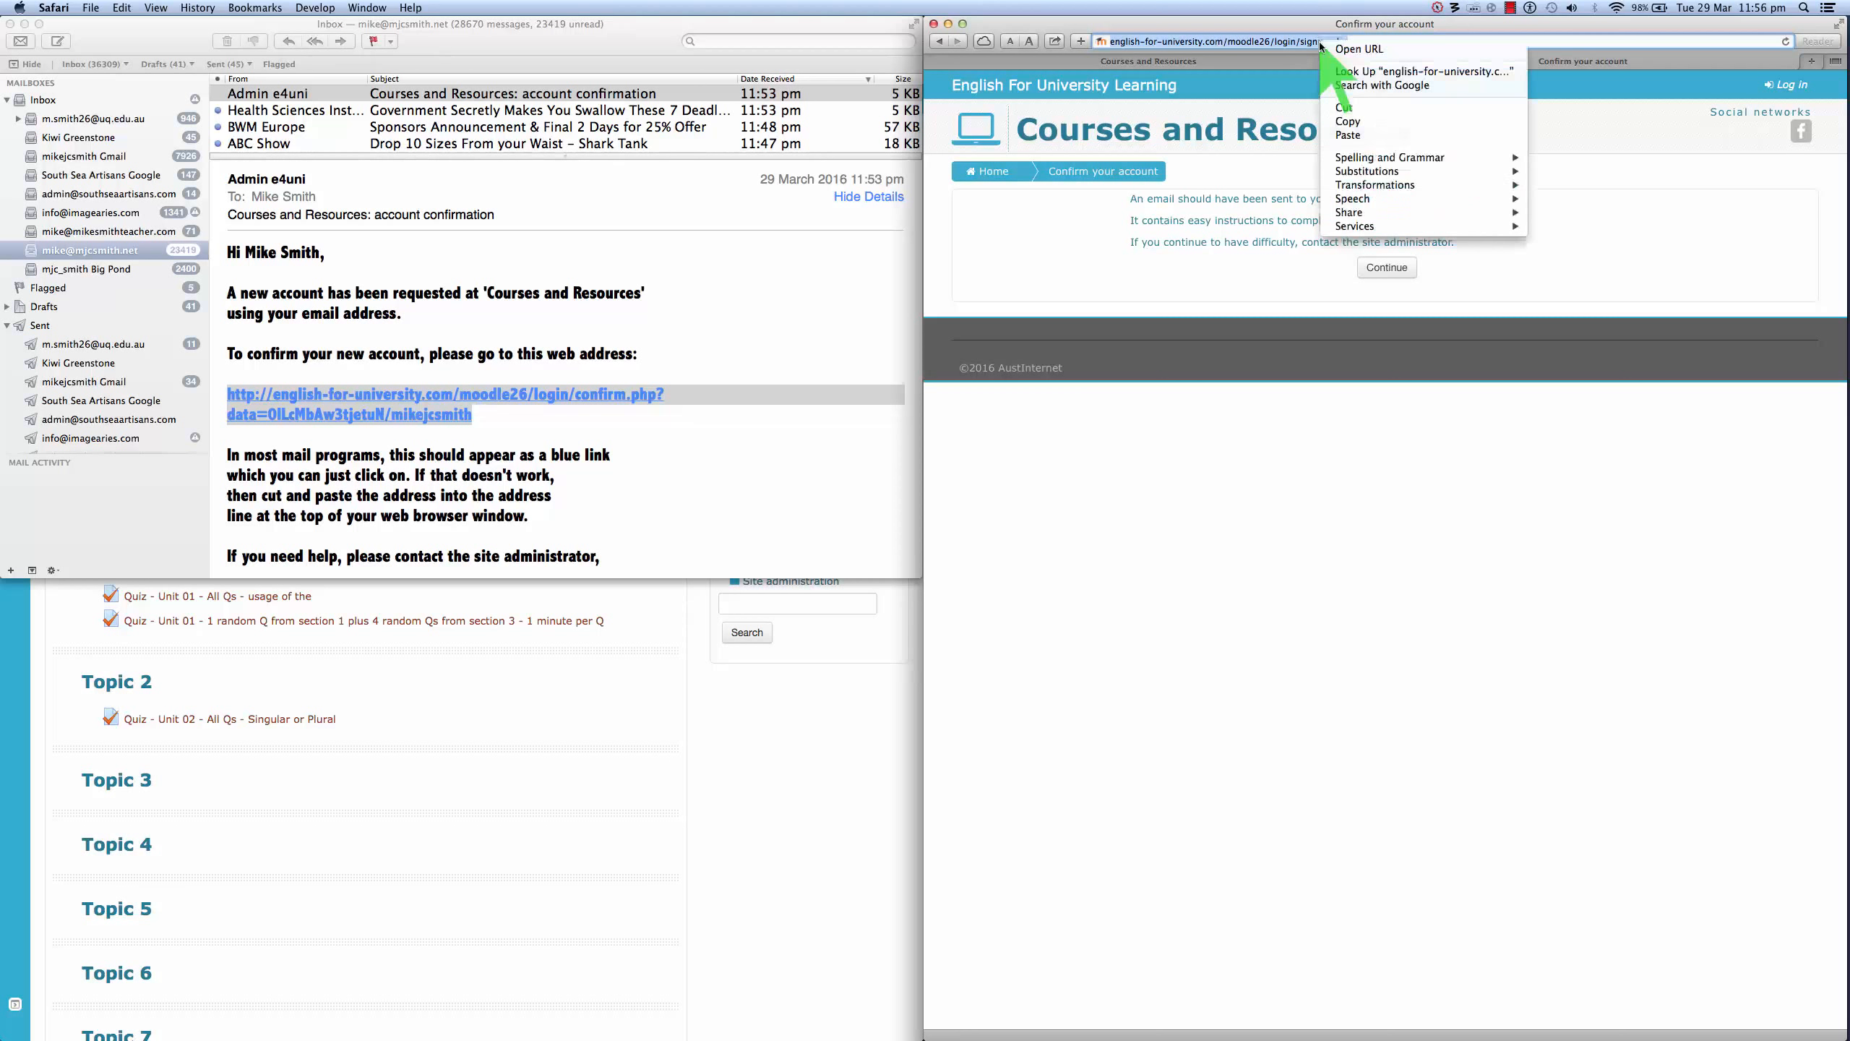
click(1349, 136)
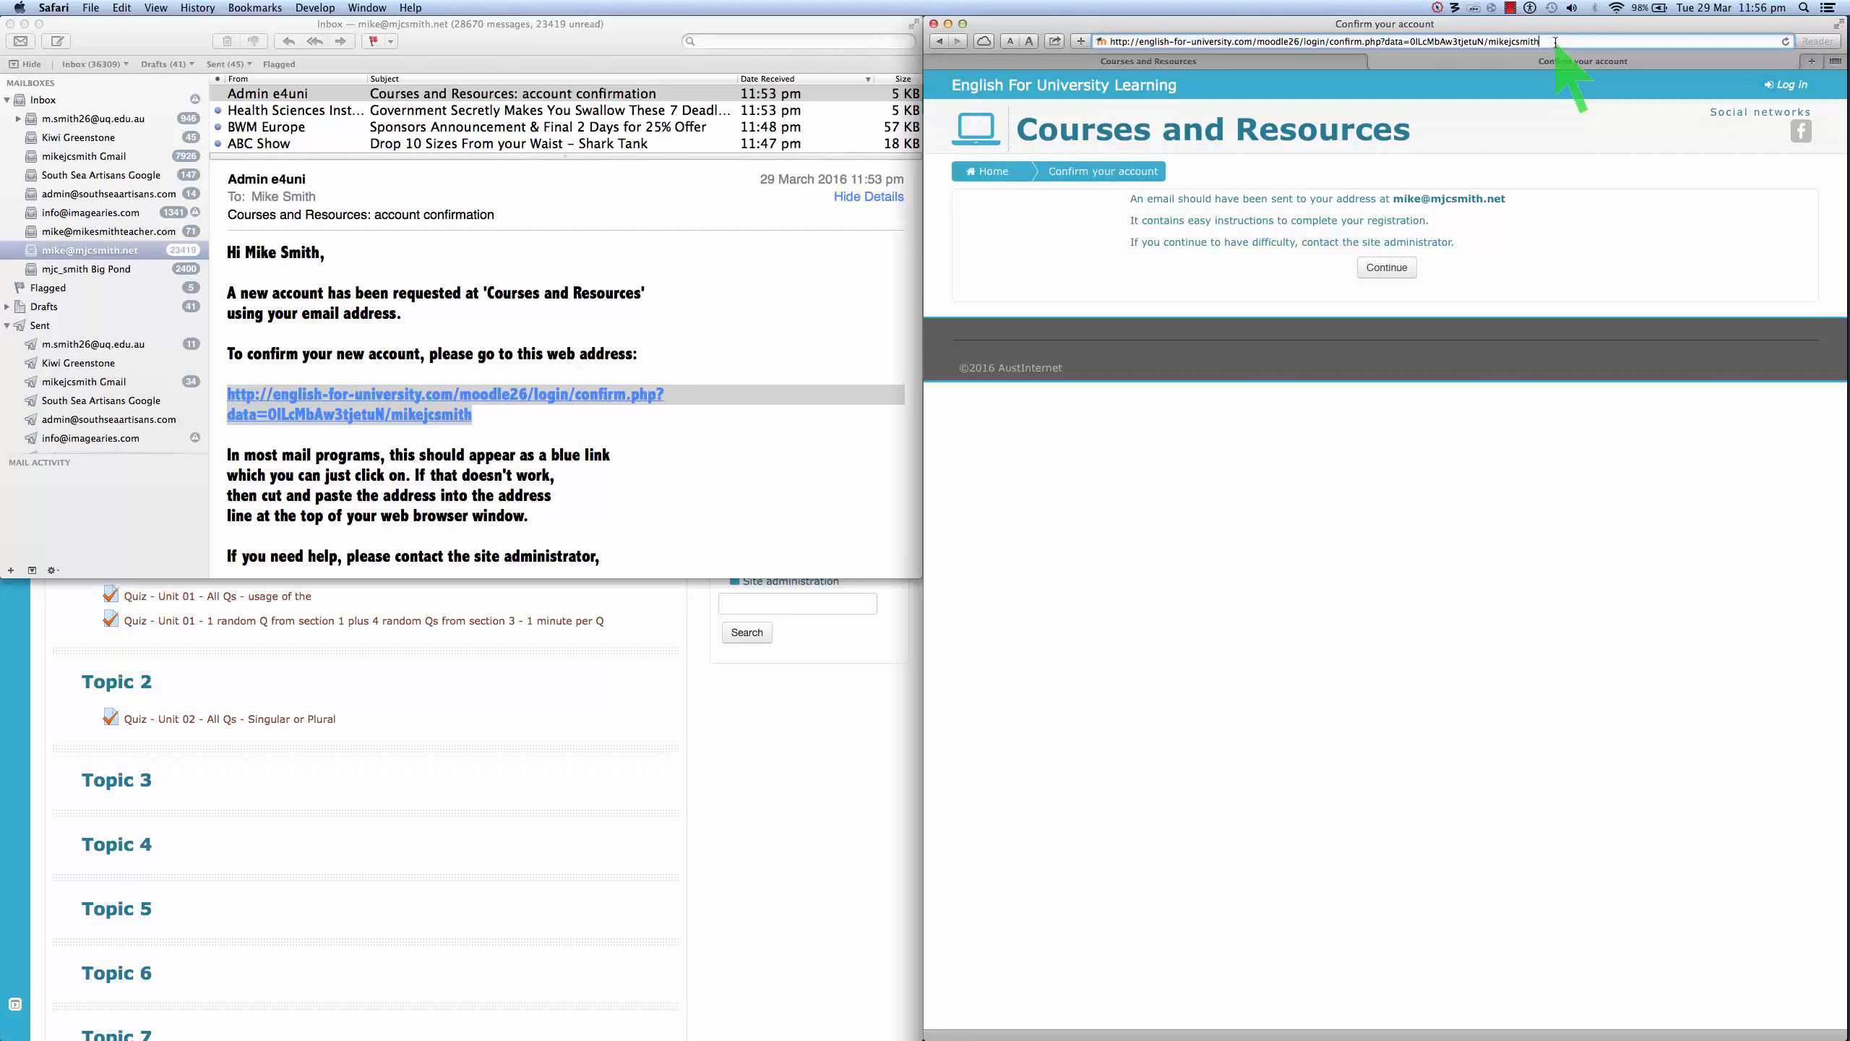
key(Return)
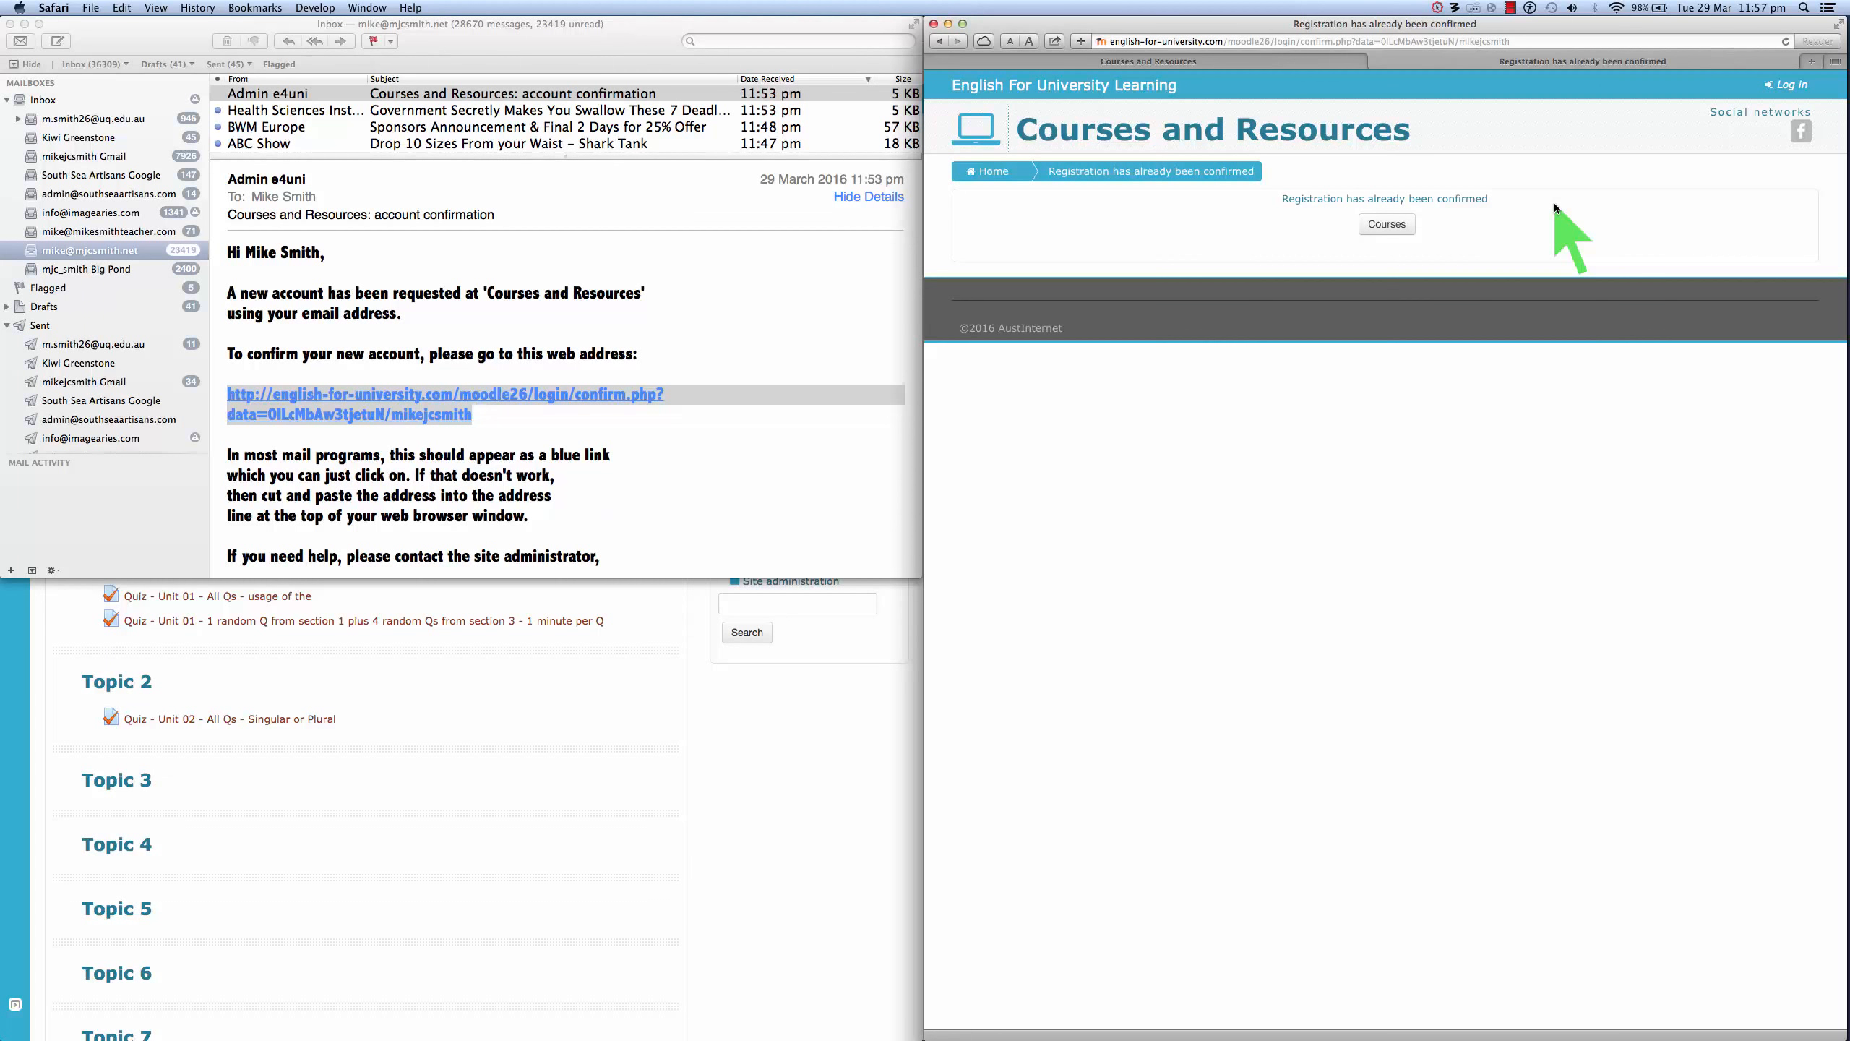
- Go through the Courses page back to the Courses and Resources front page
click(1387, 224)
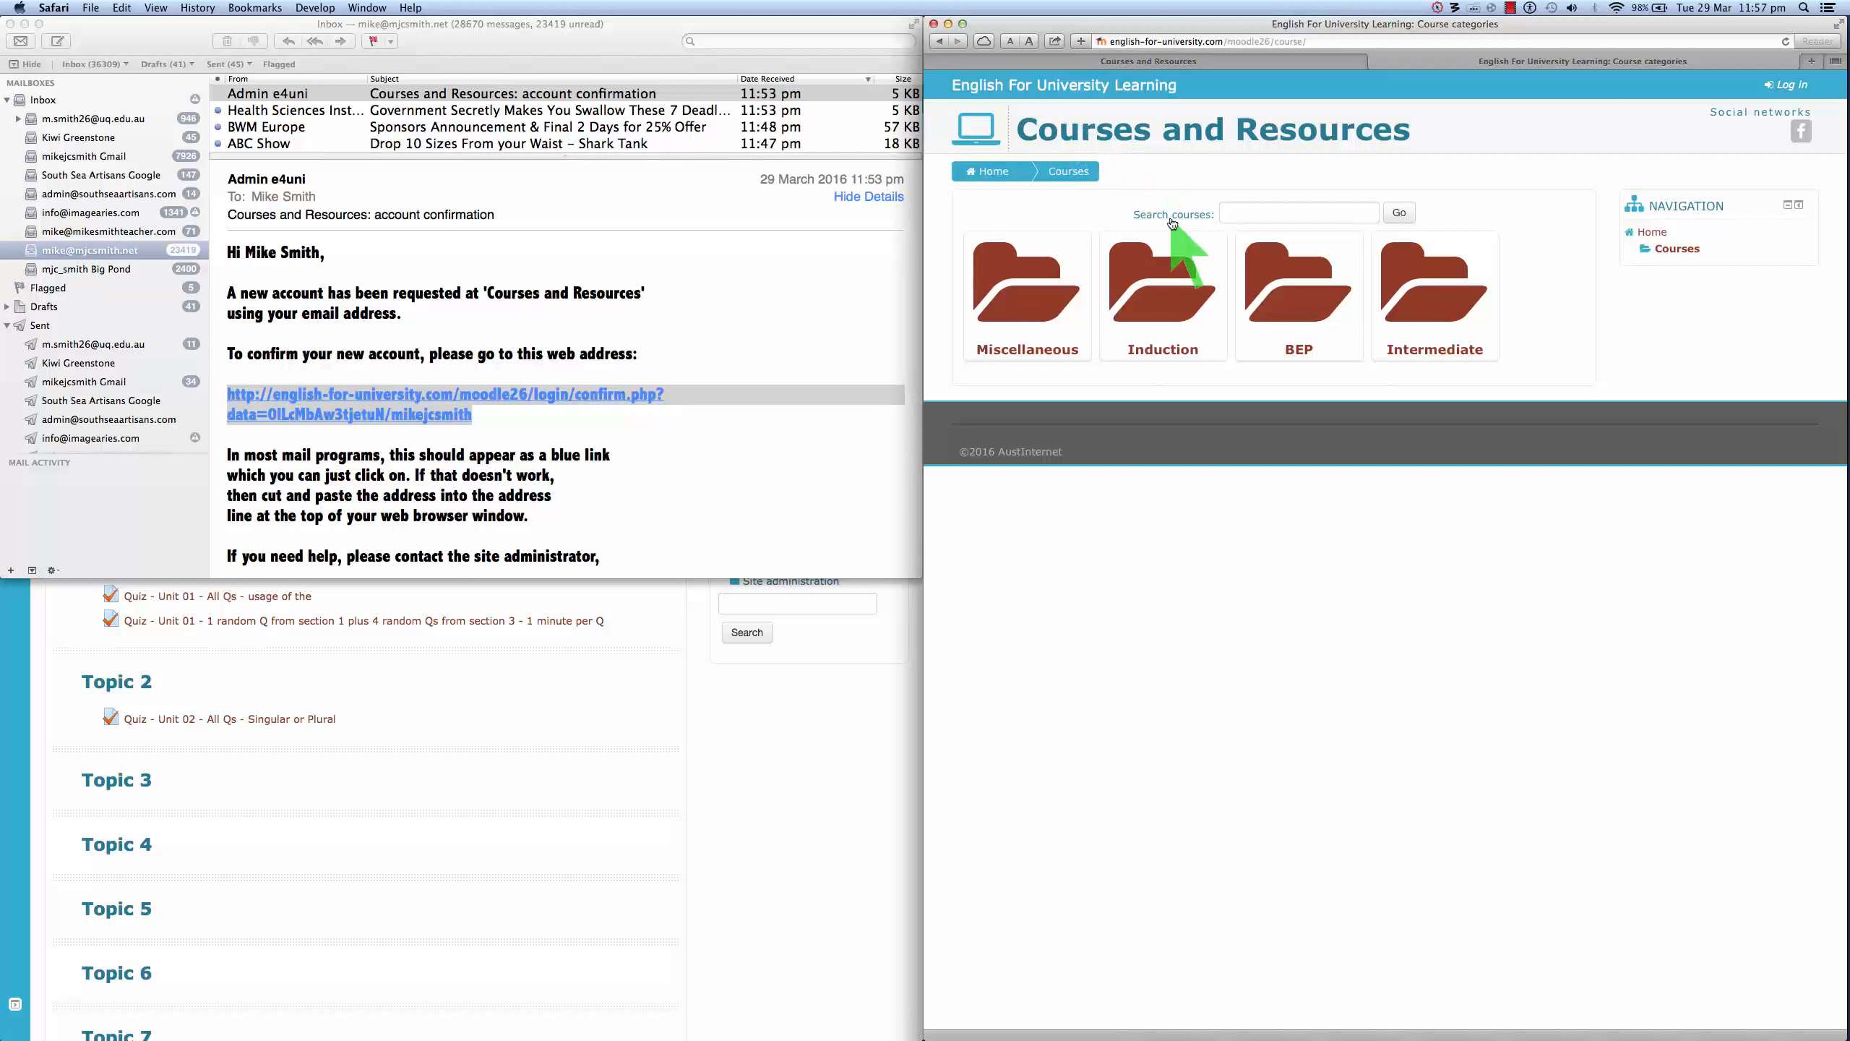
click(1113, 134)
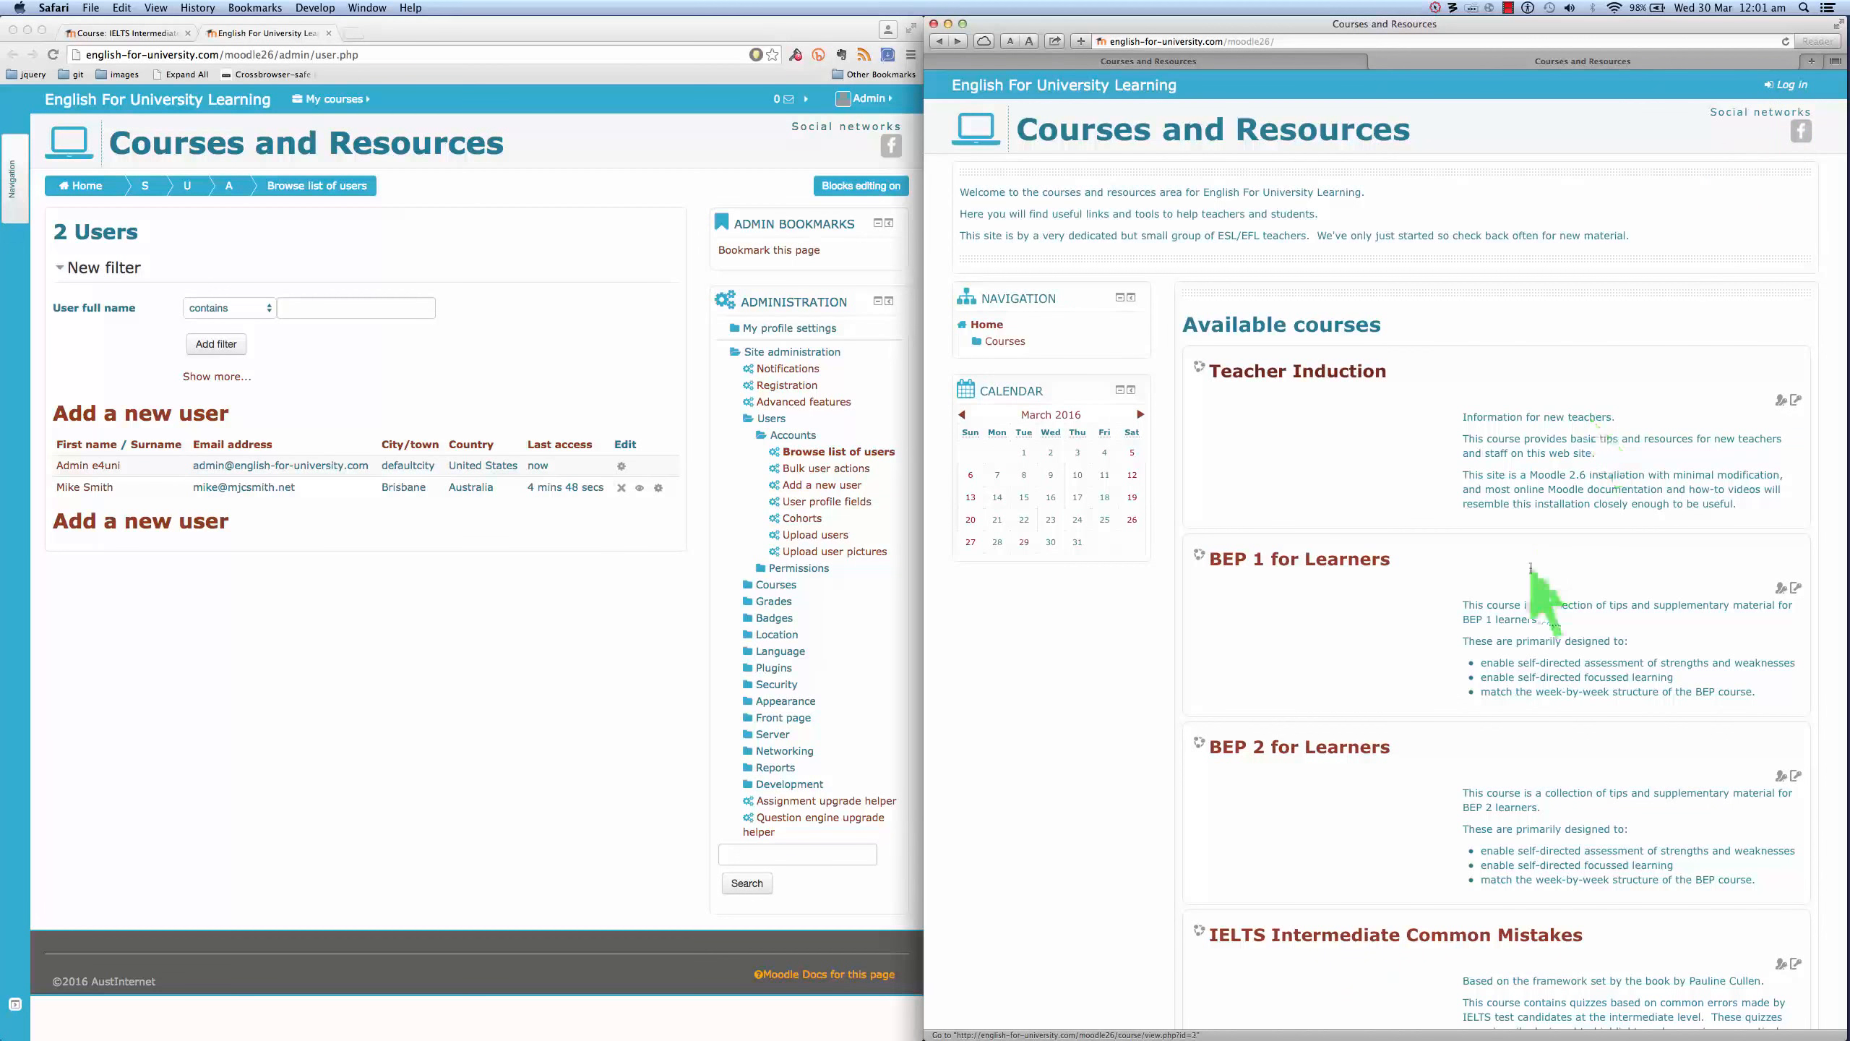
- Open the IELTS Intermediate Common Mistakes course and log in with the new student's username and password
click(1320, 940)
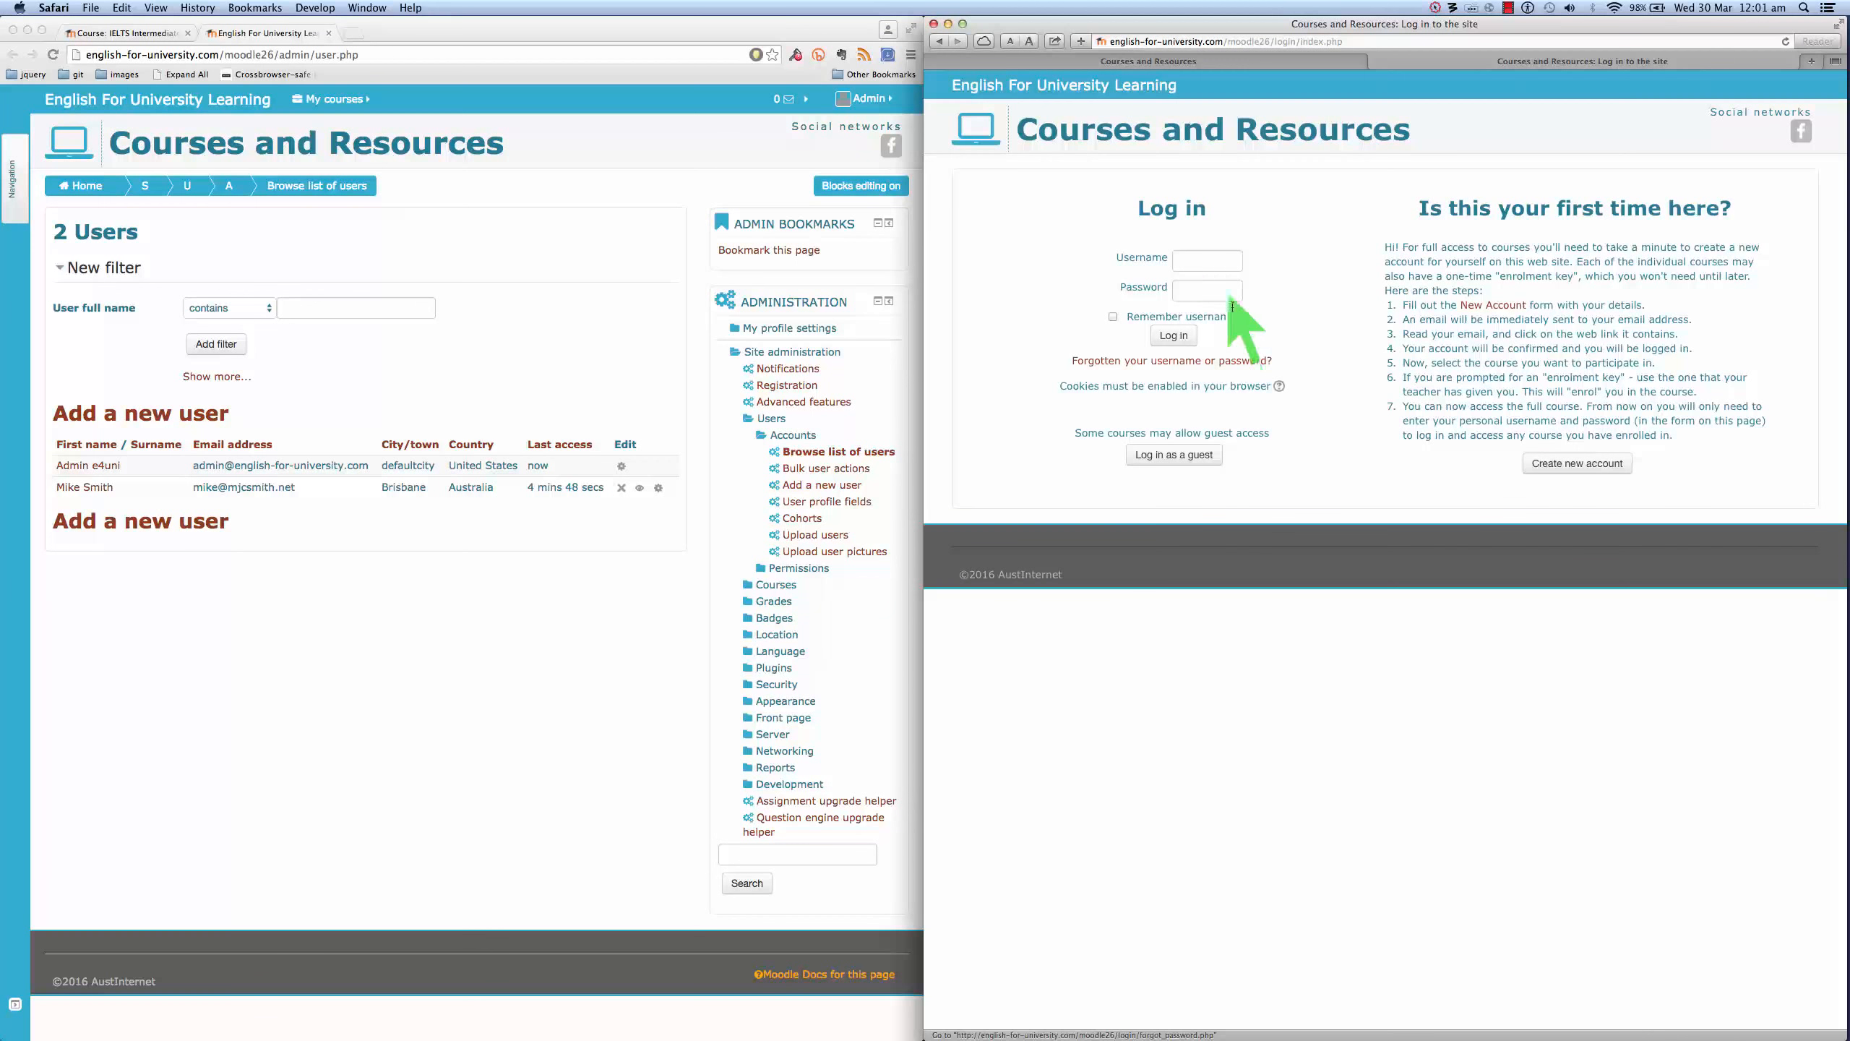
click(1194, 269)
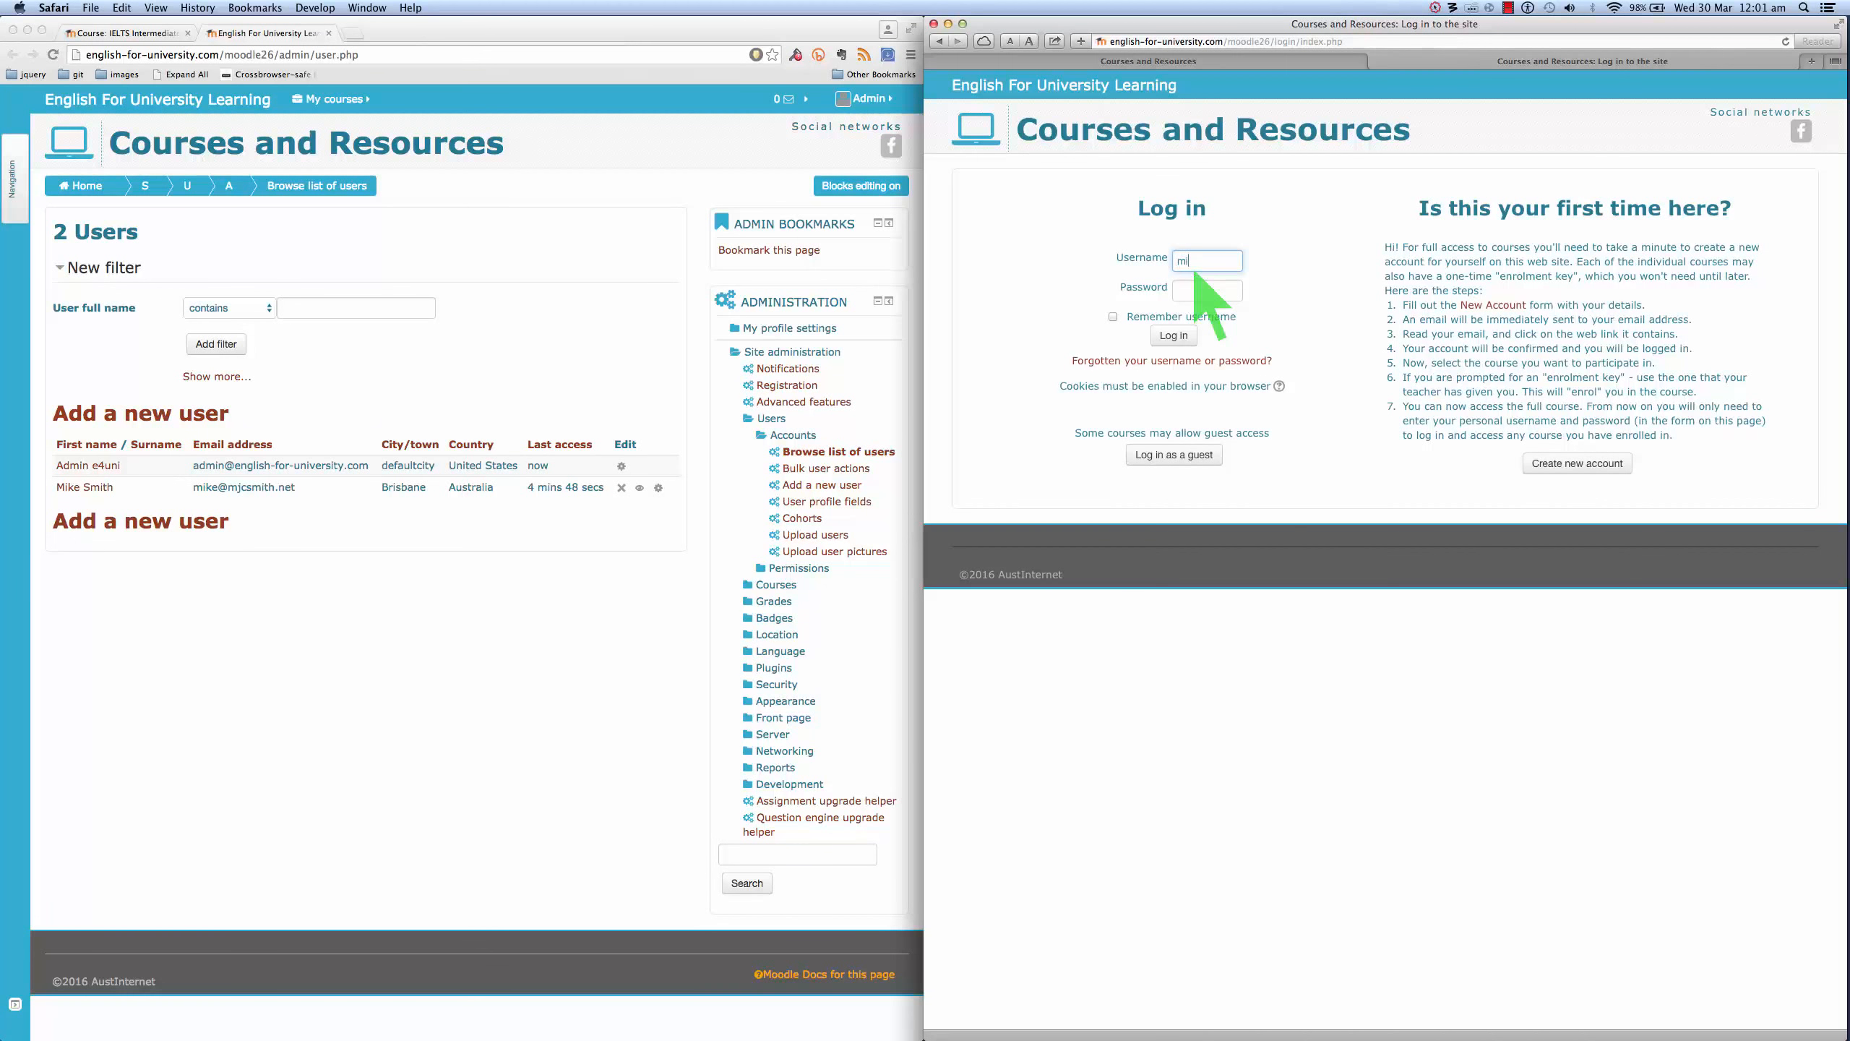
key(Tab)
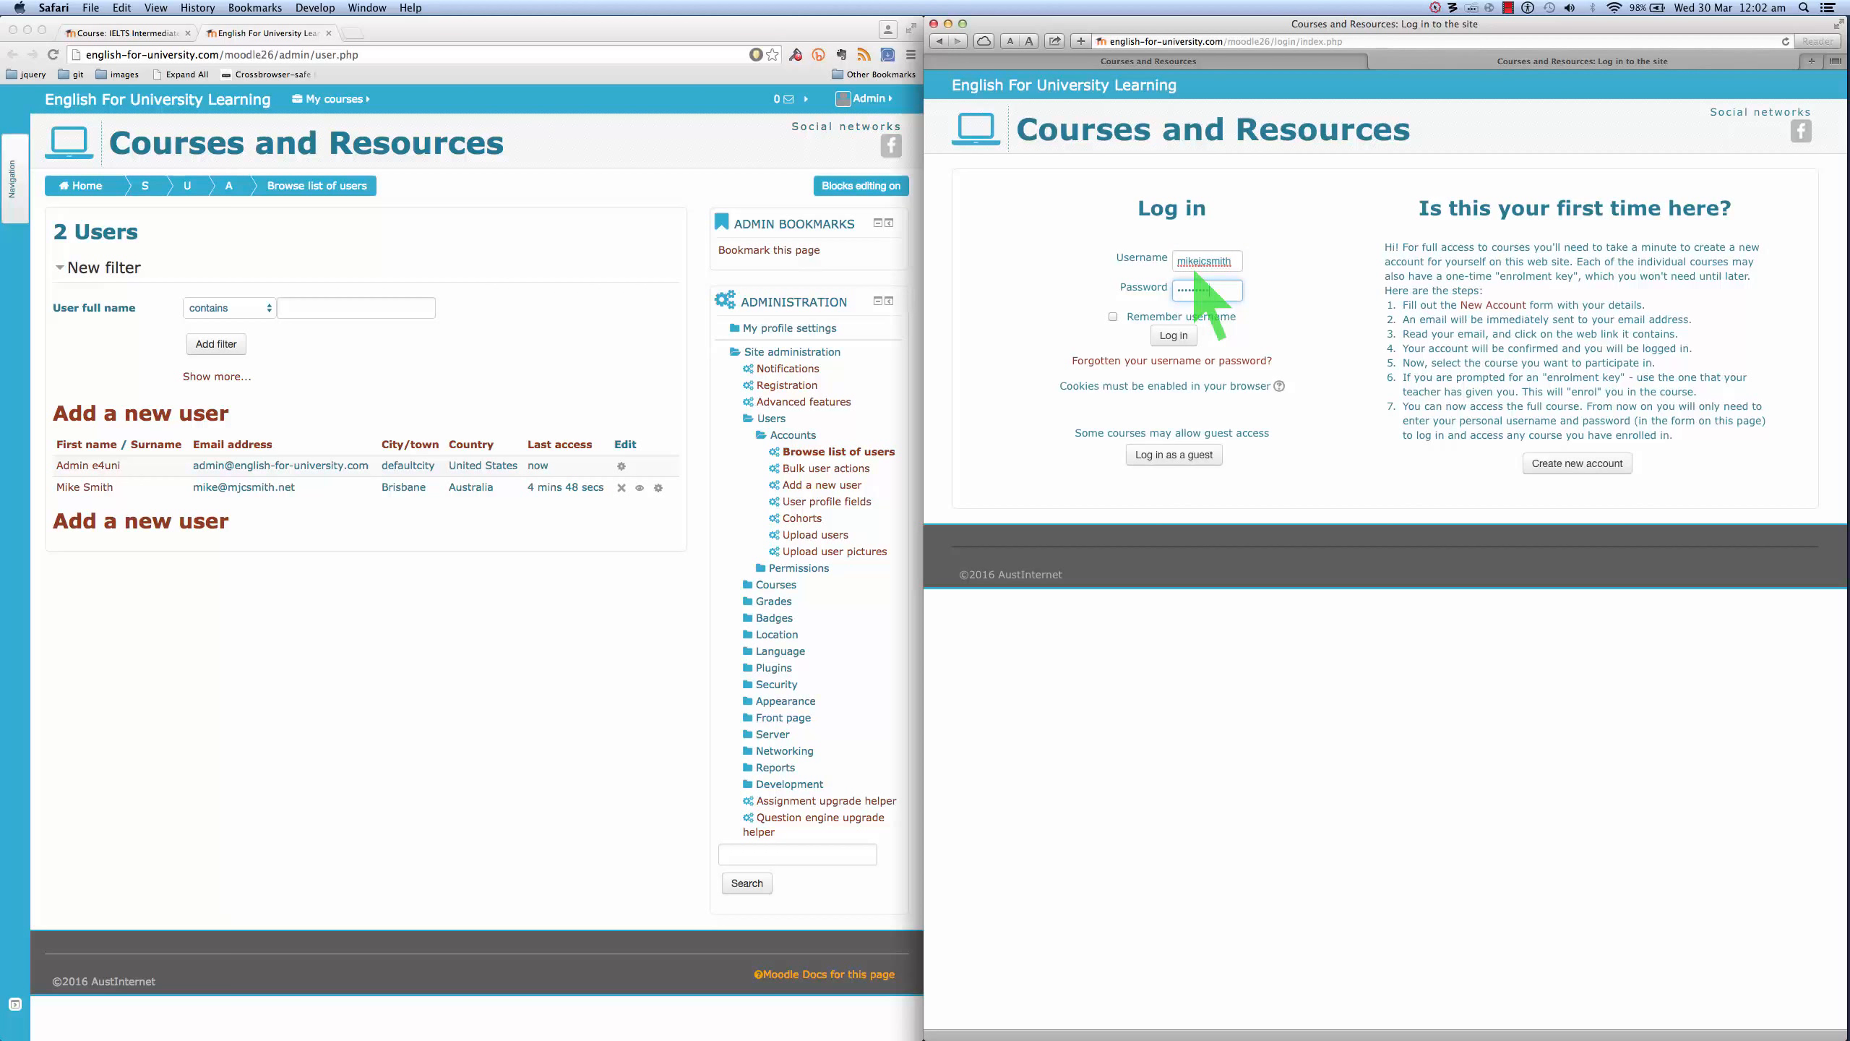
click(1179, 338)
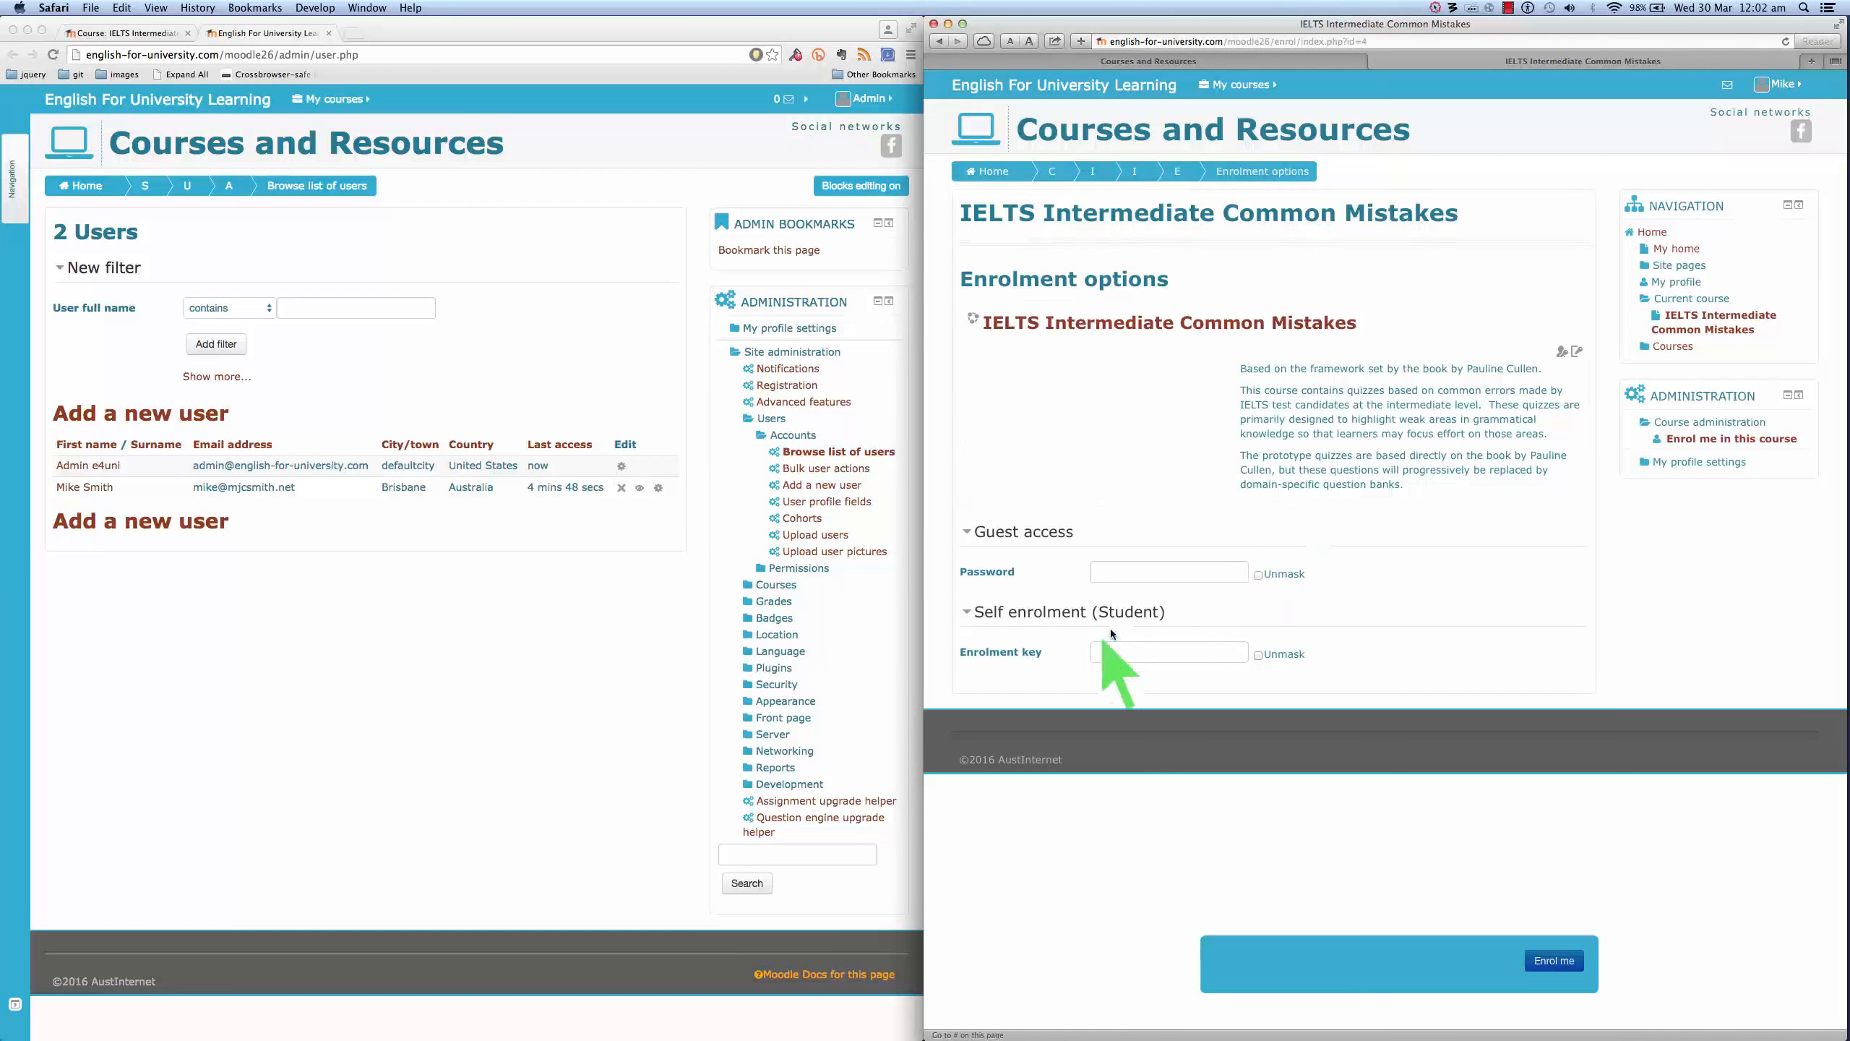
- Enter the course enrolment key and enrol the student in IELTS Intermediate Common Mistakes
click(1107, 648)
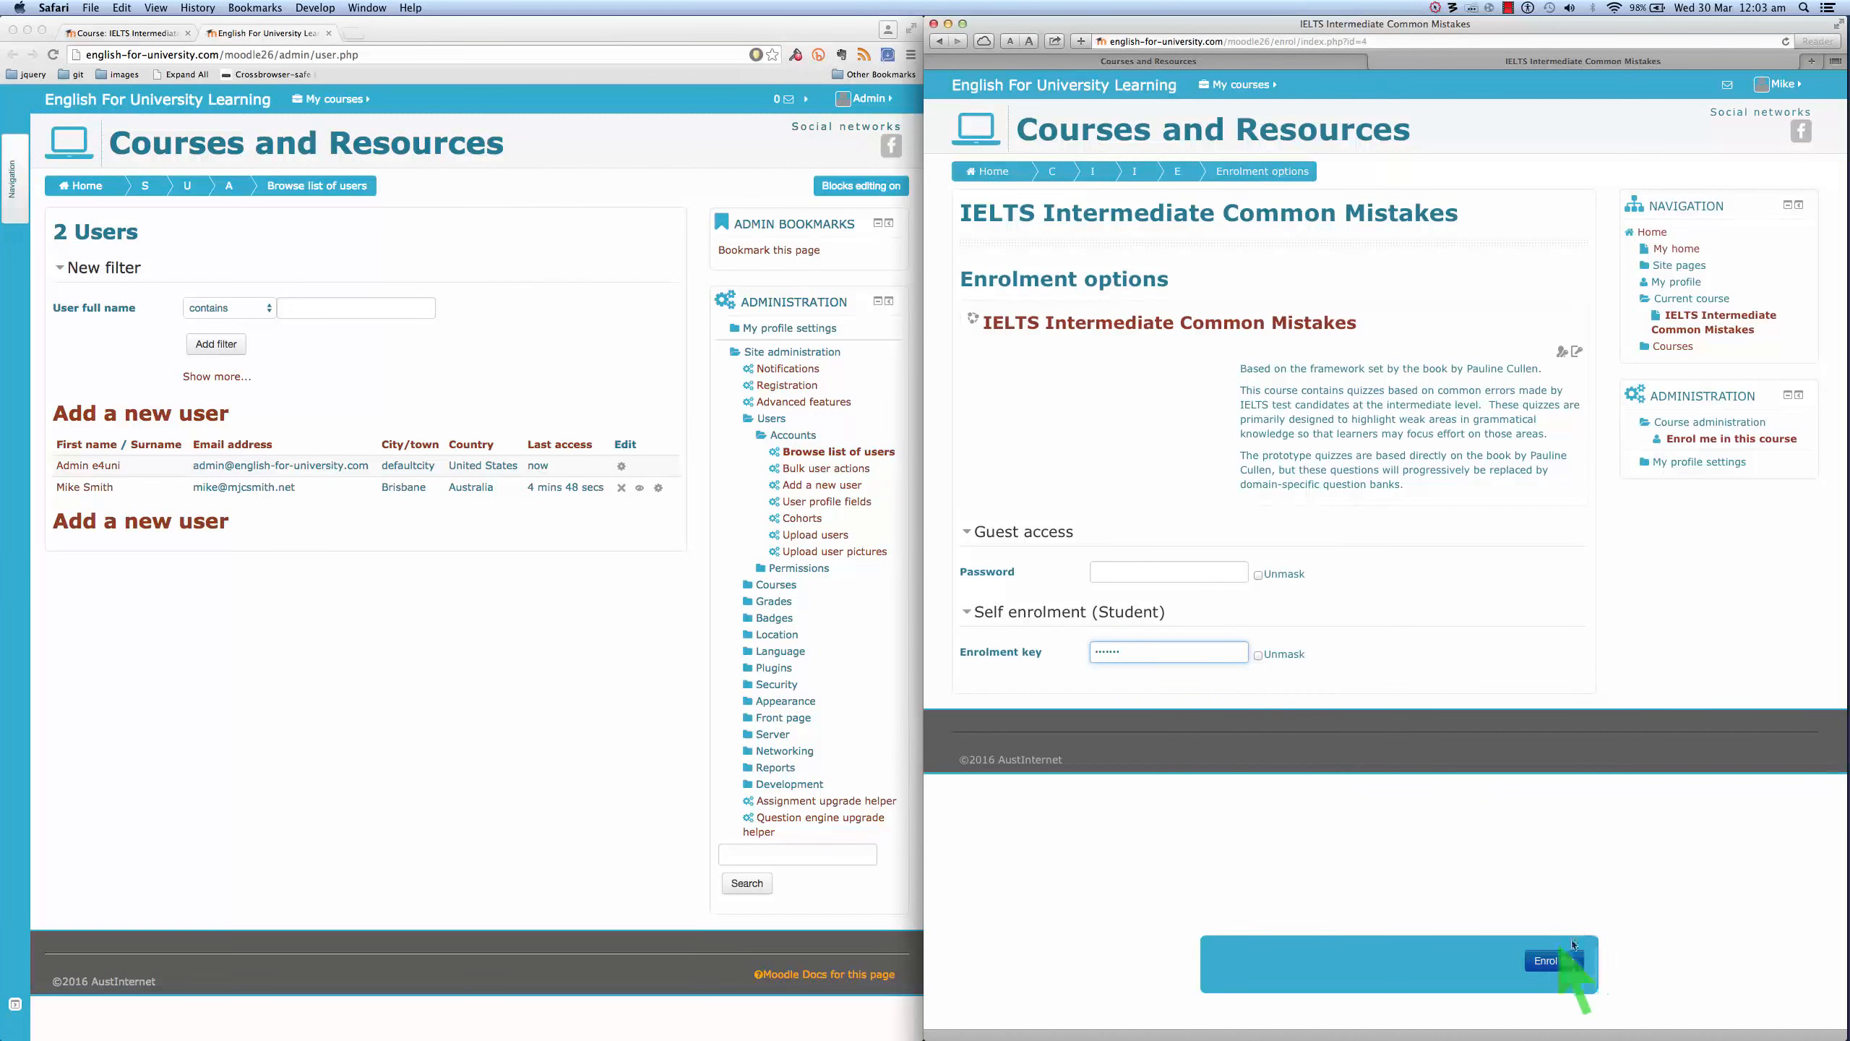
click(1557, 963)
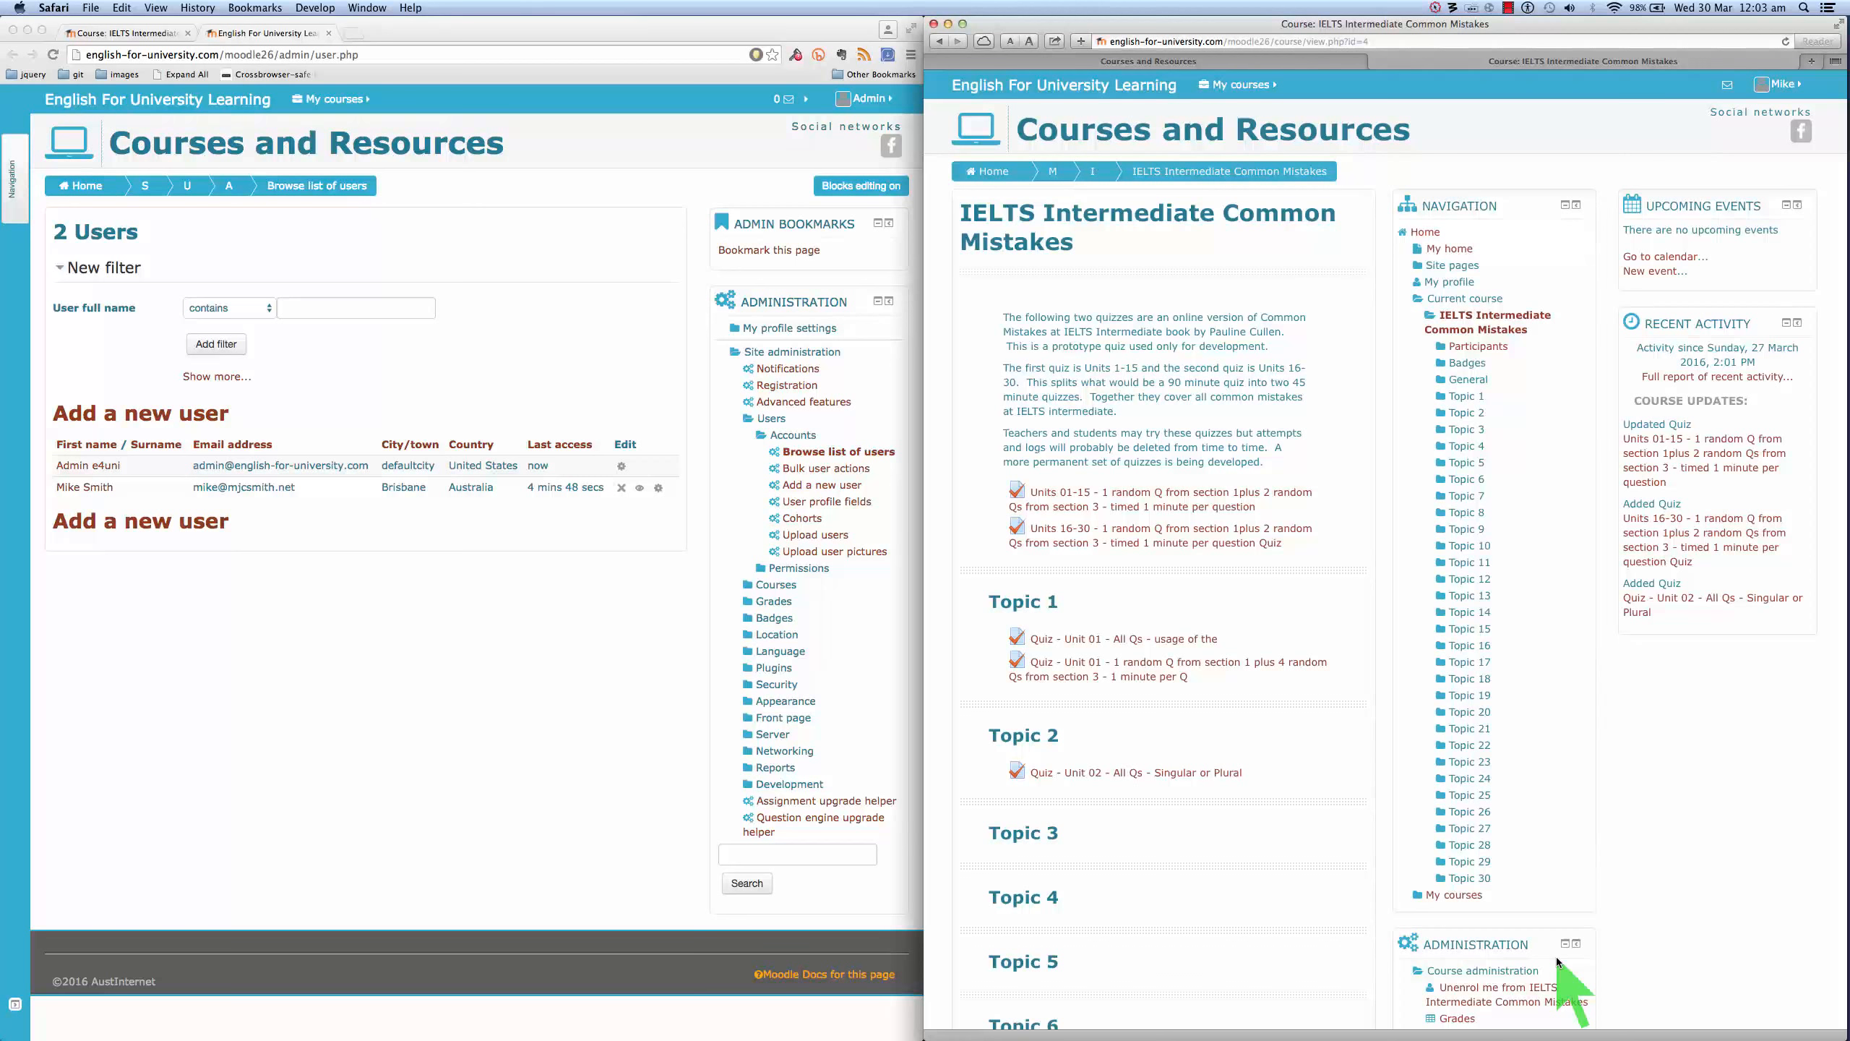
scroll(1390, 582, down, 2)
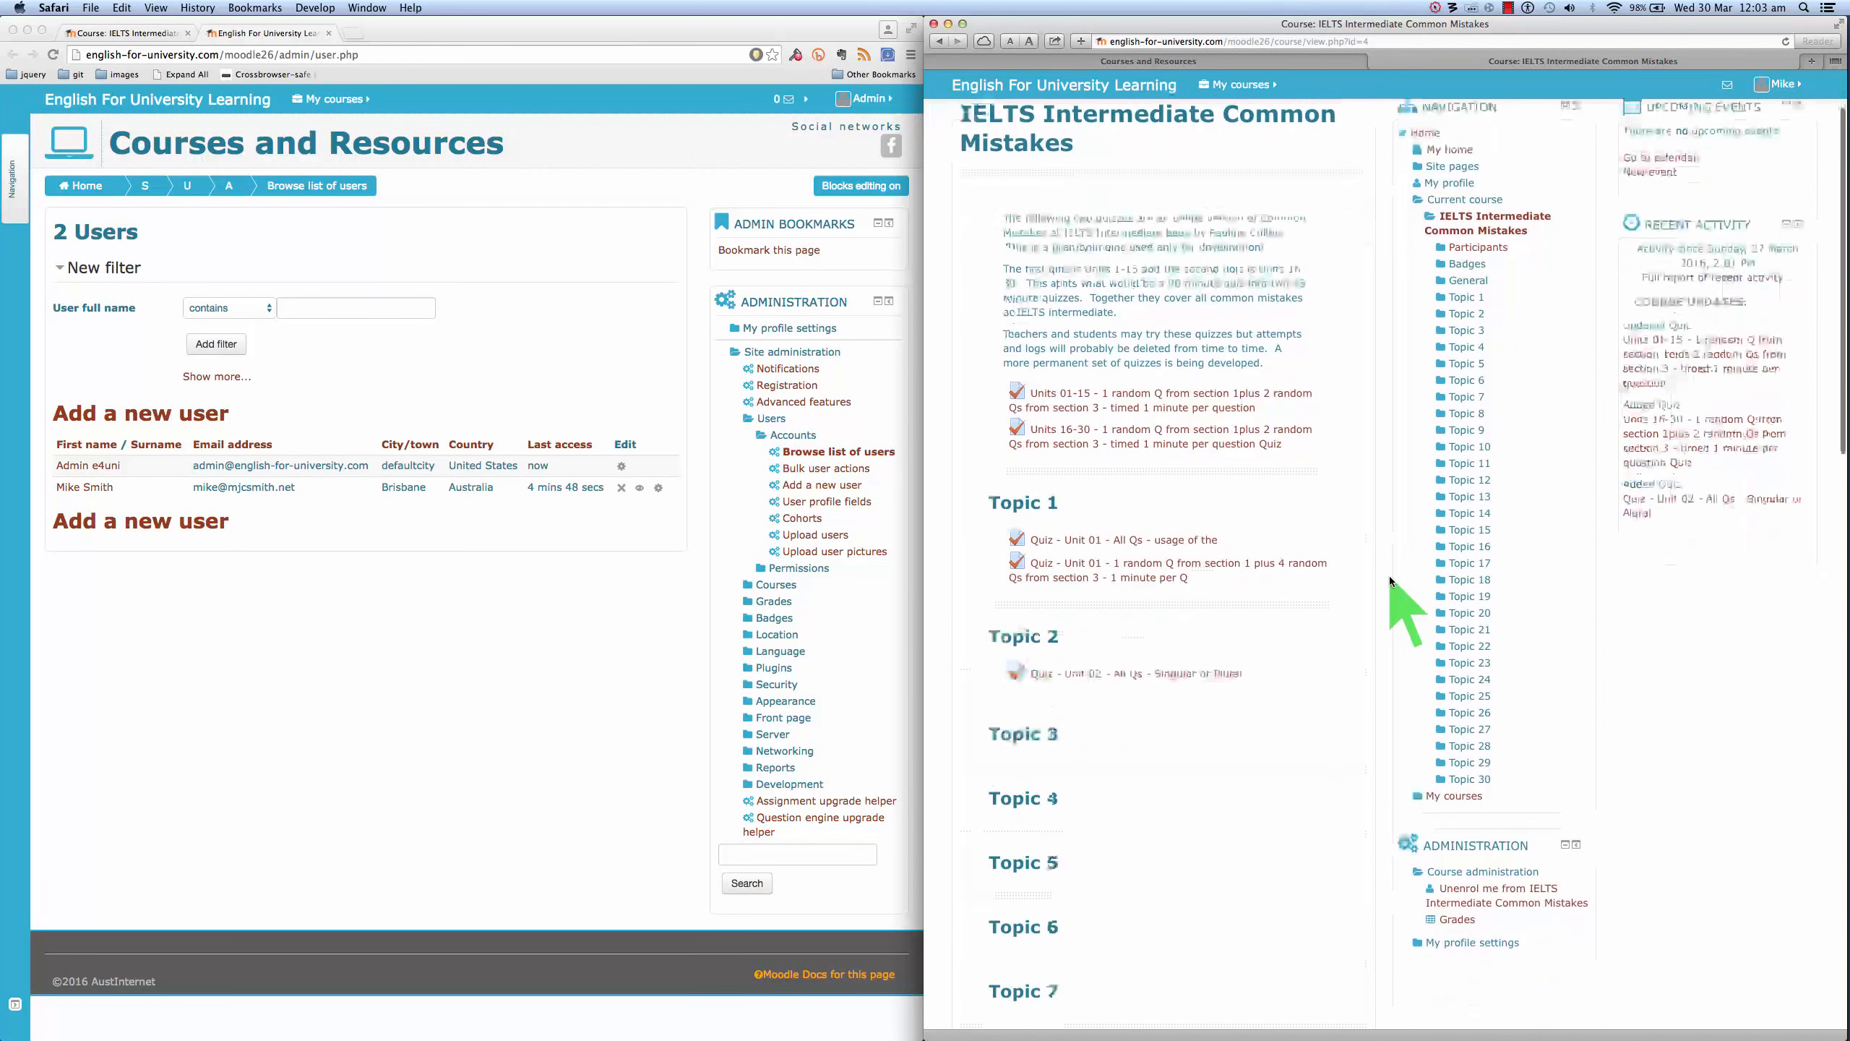